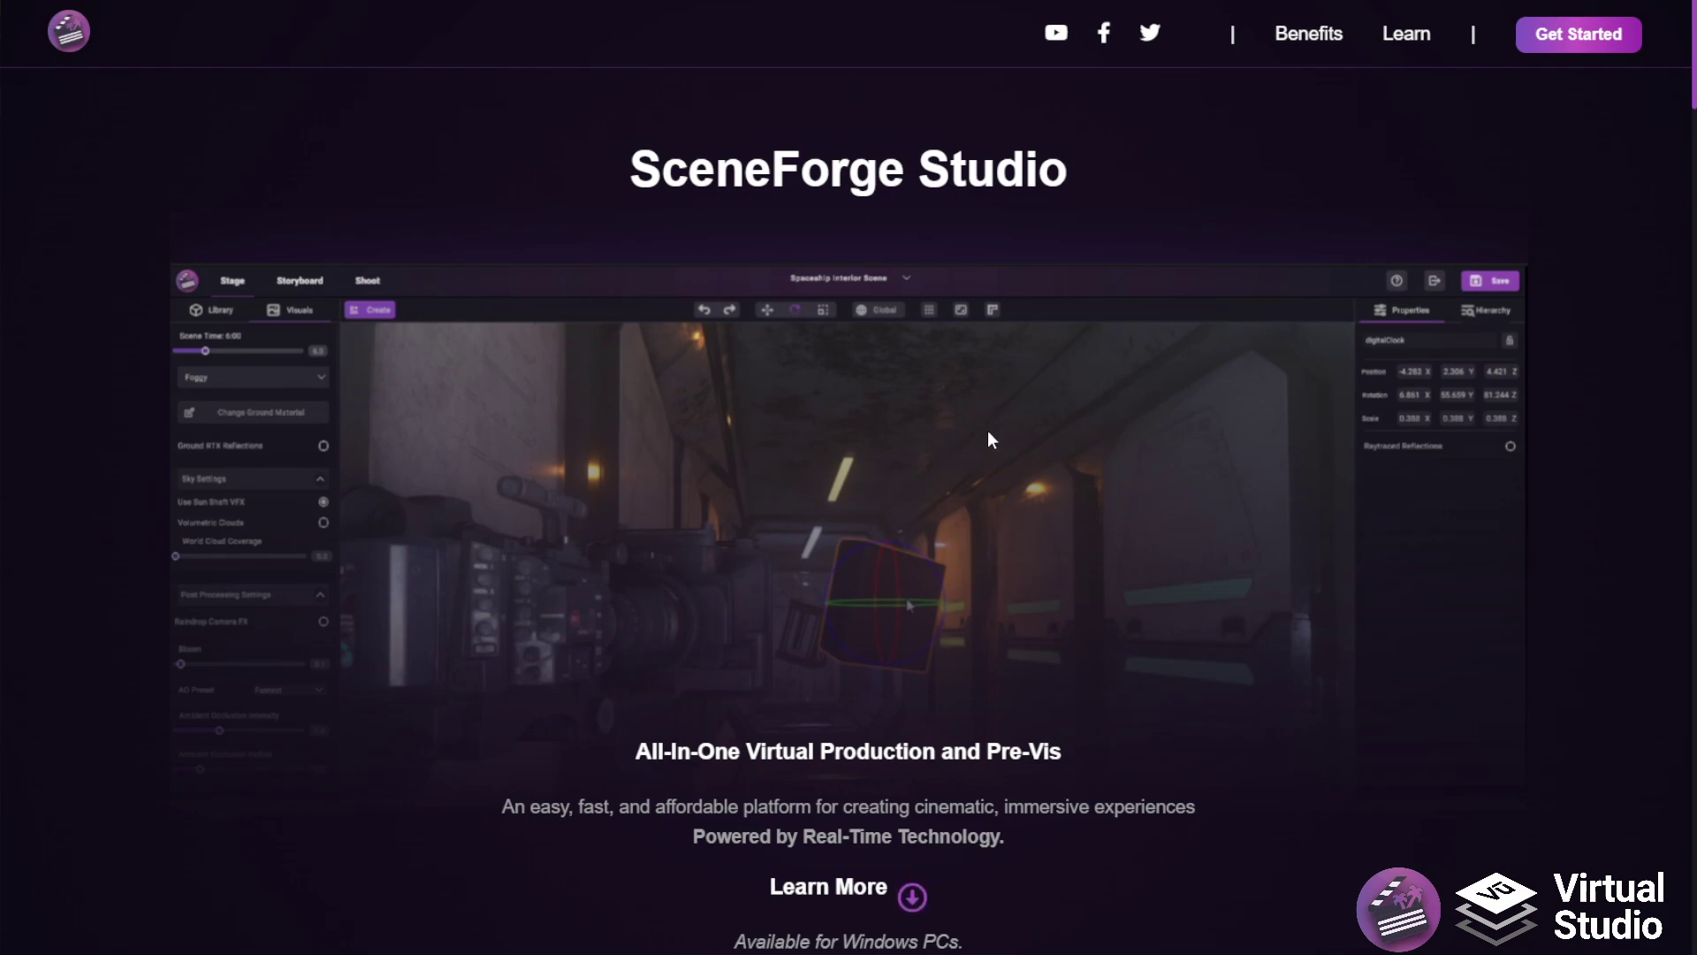
Review the SceneForge Studio feature overview and open its Get Started page.
scroll(988, 431, down, 10)
scroll(988, 439, down, 10)
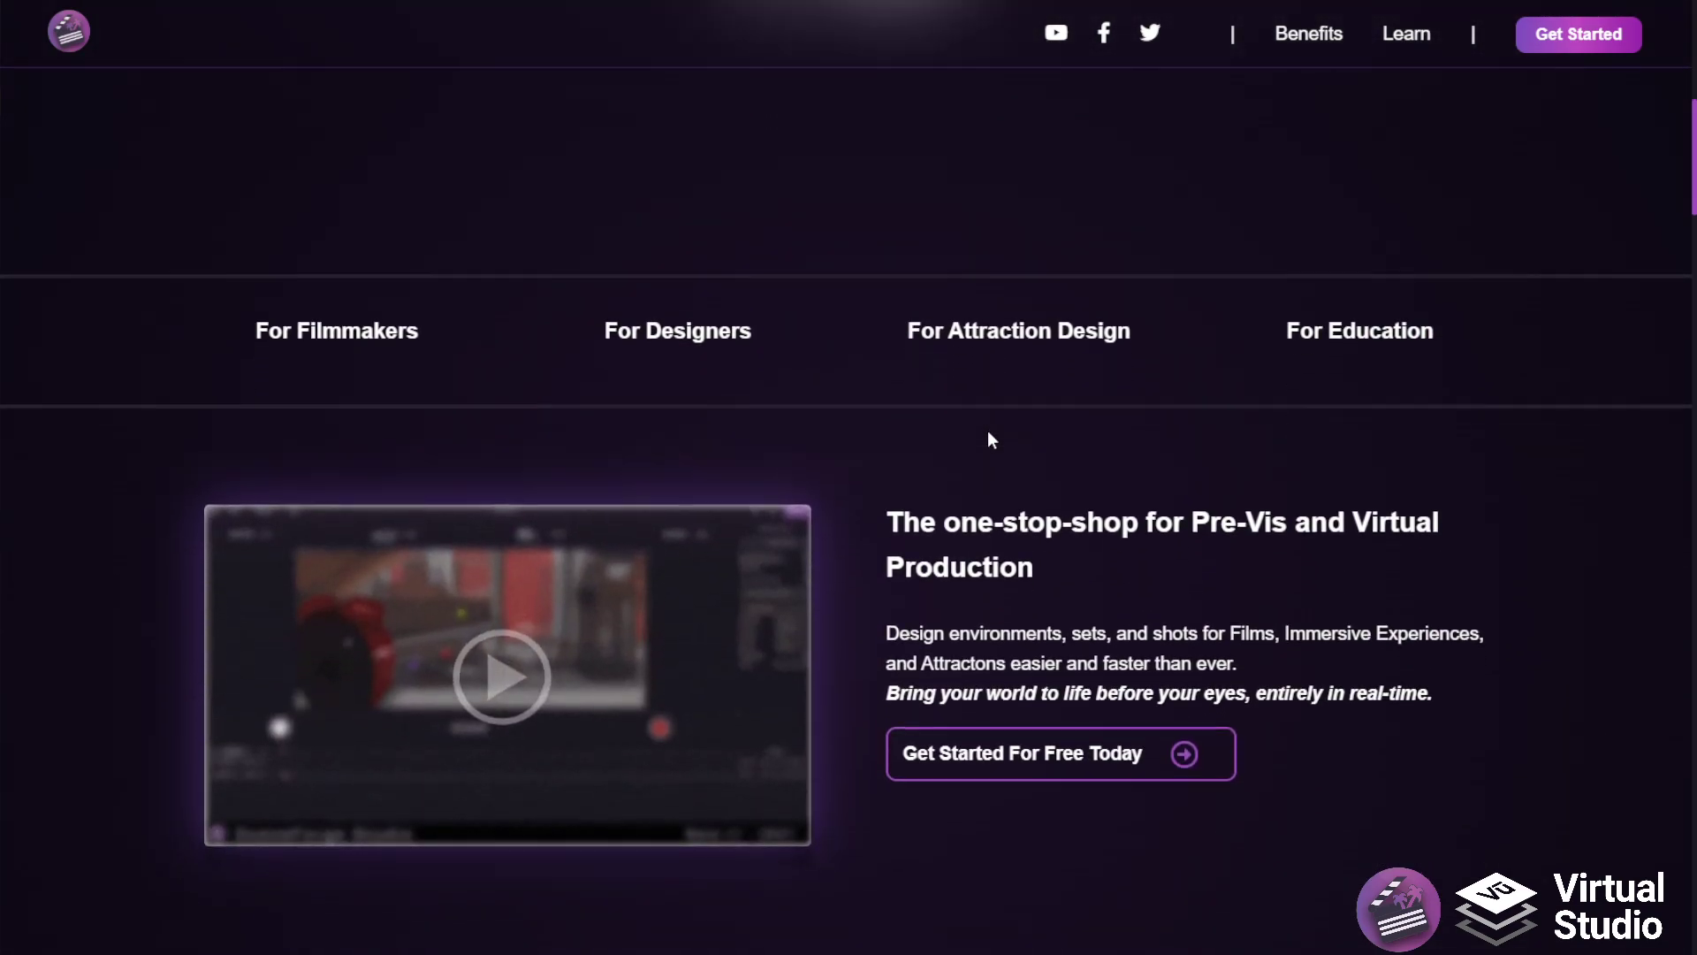
scroll(790, 362, down, 18)
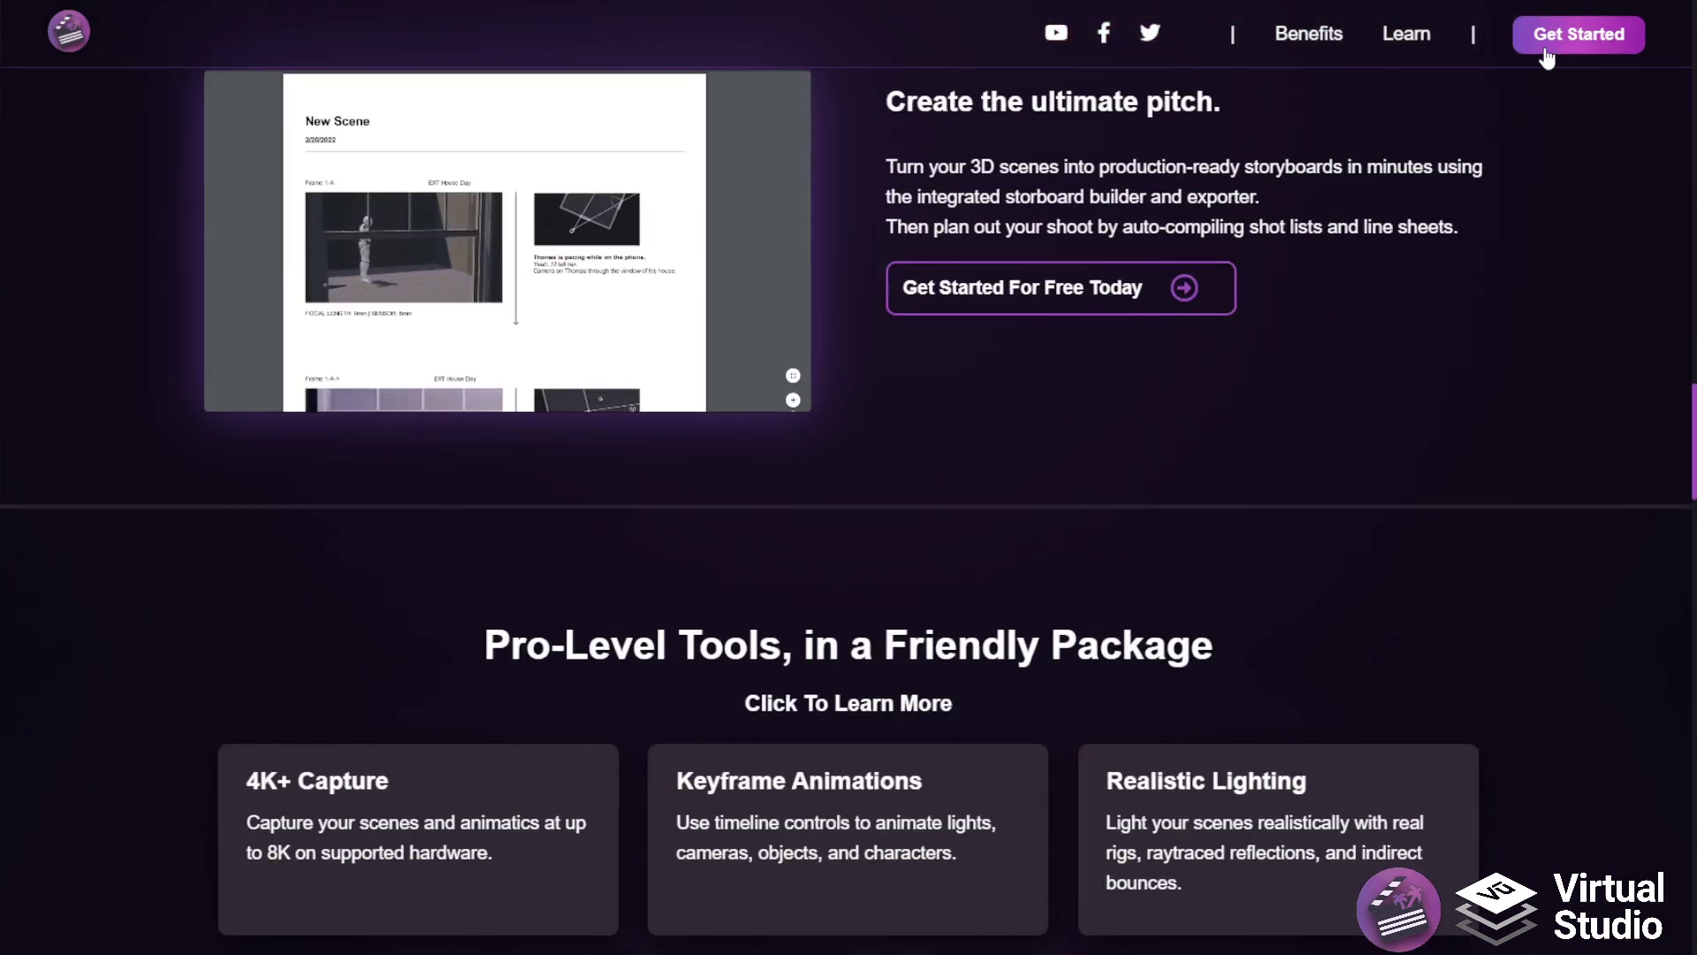
scroll(1582, 163, down, 6)
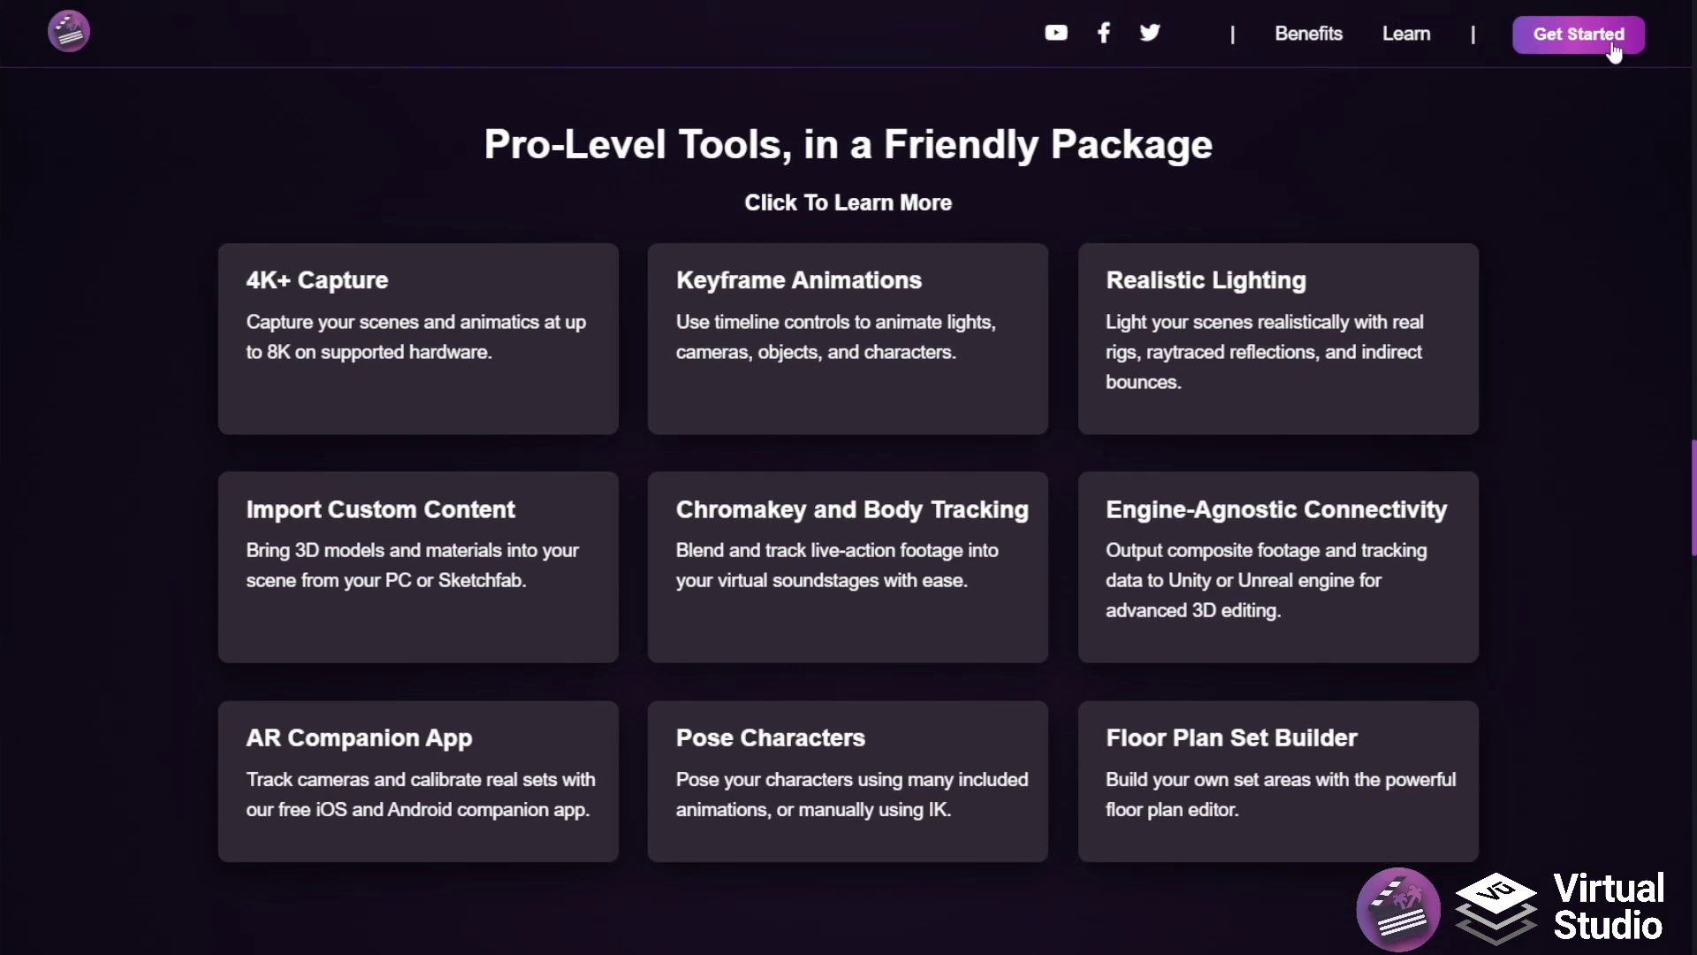
click(1579, 35)
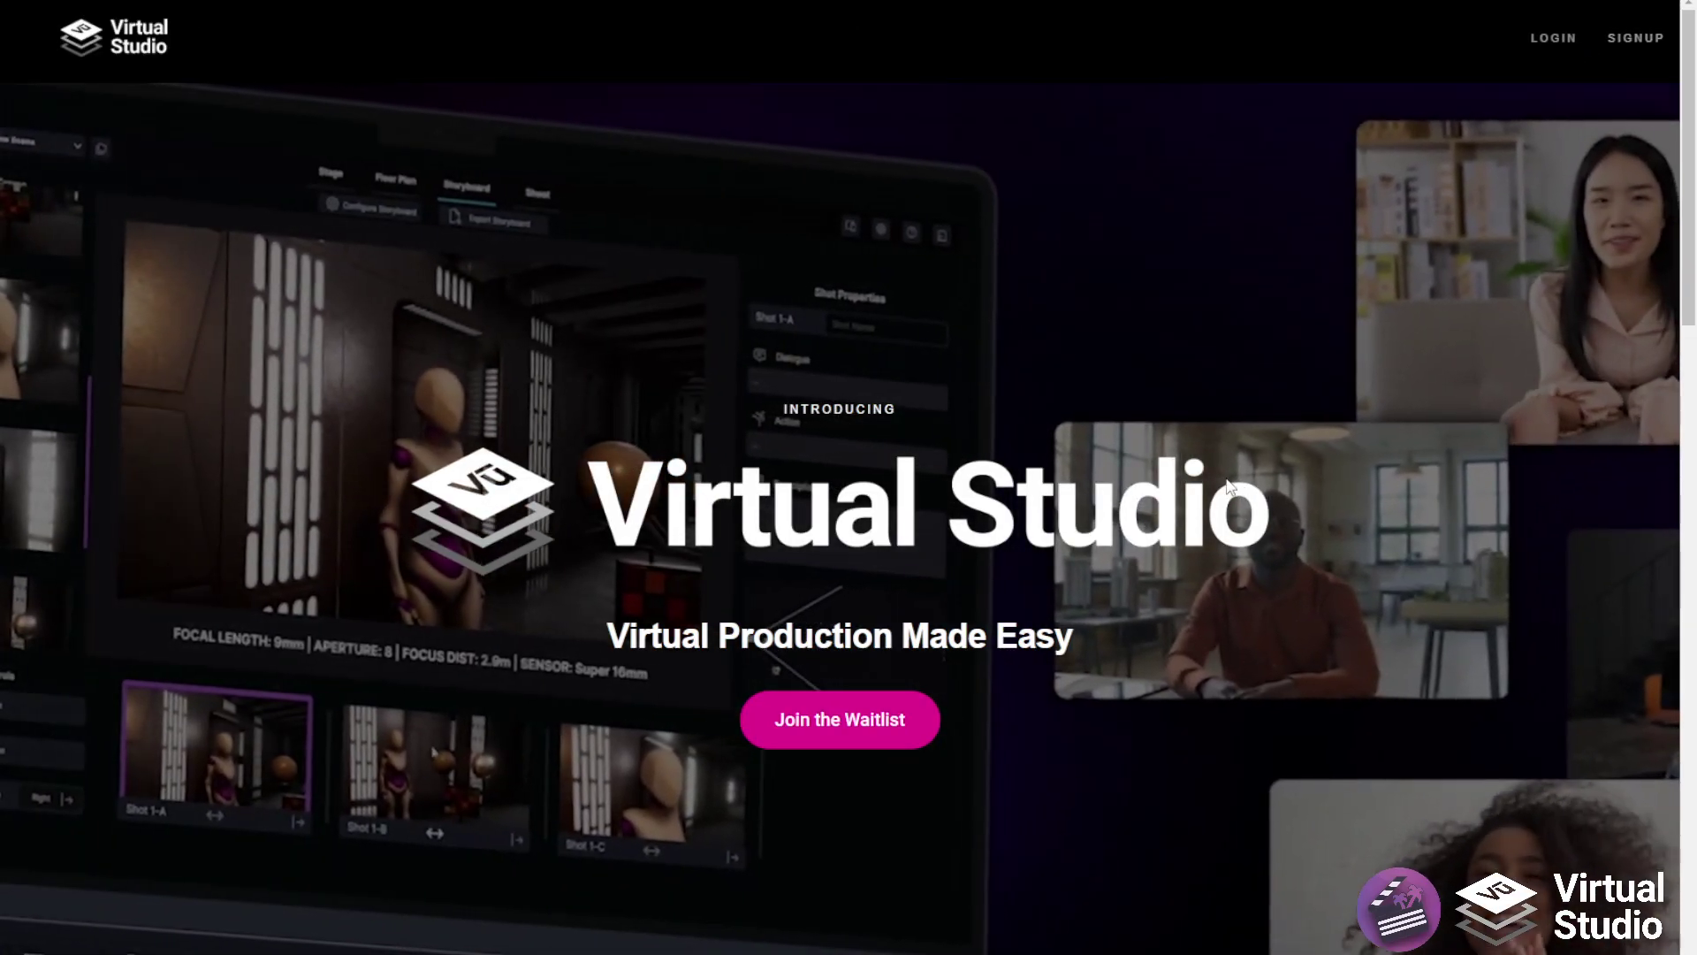
Review the Virtual Studio product page and start the free SceneForge trial.
scroll(1237, 460, down, 4)
scroll(1226, 480, down, 9)
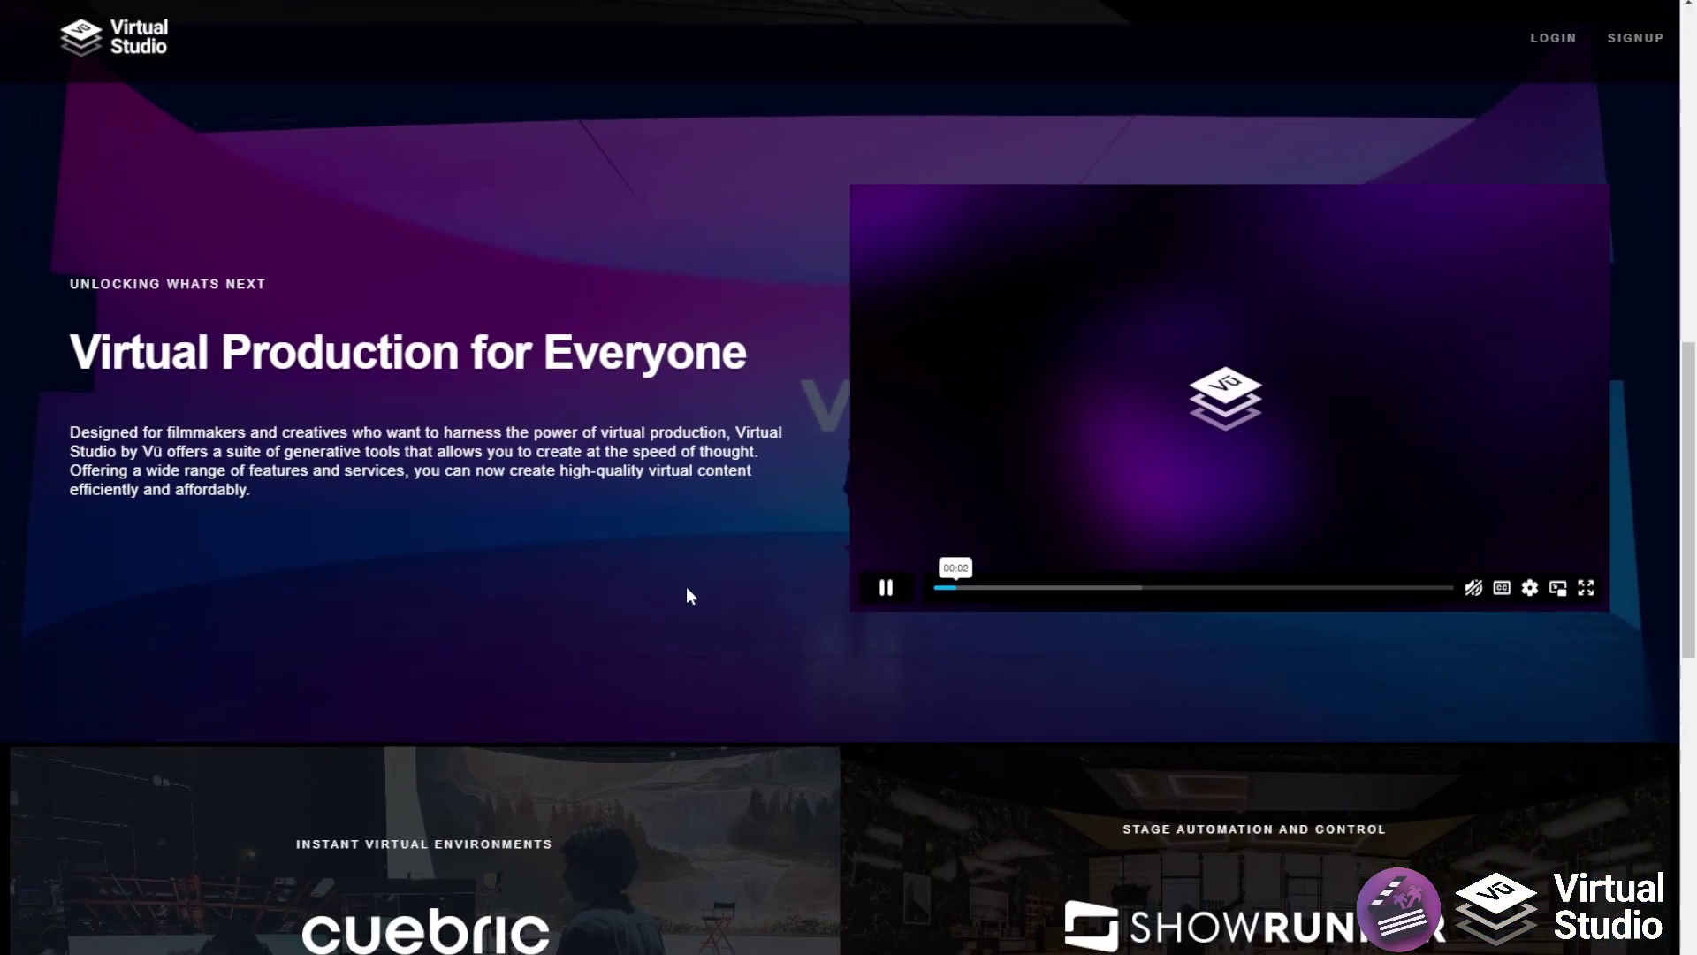
scroll(495, 468, down, 8)
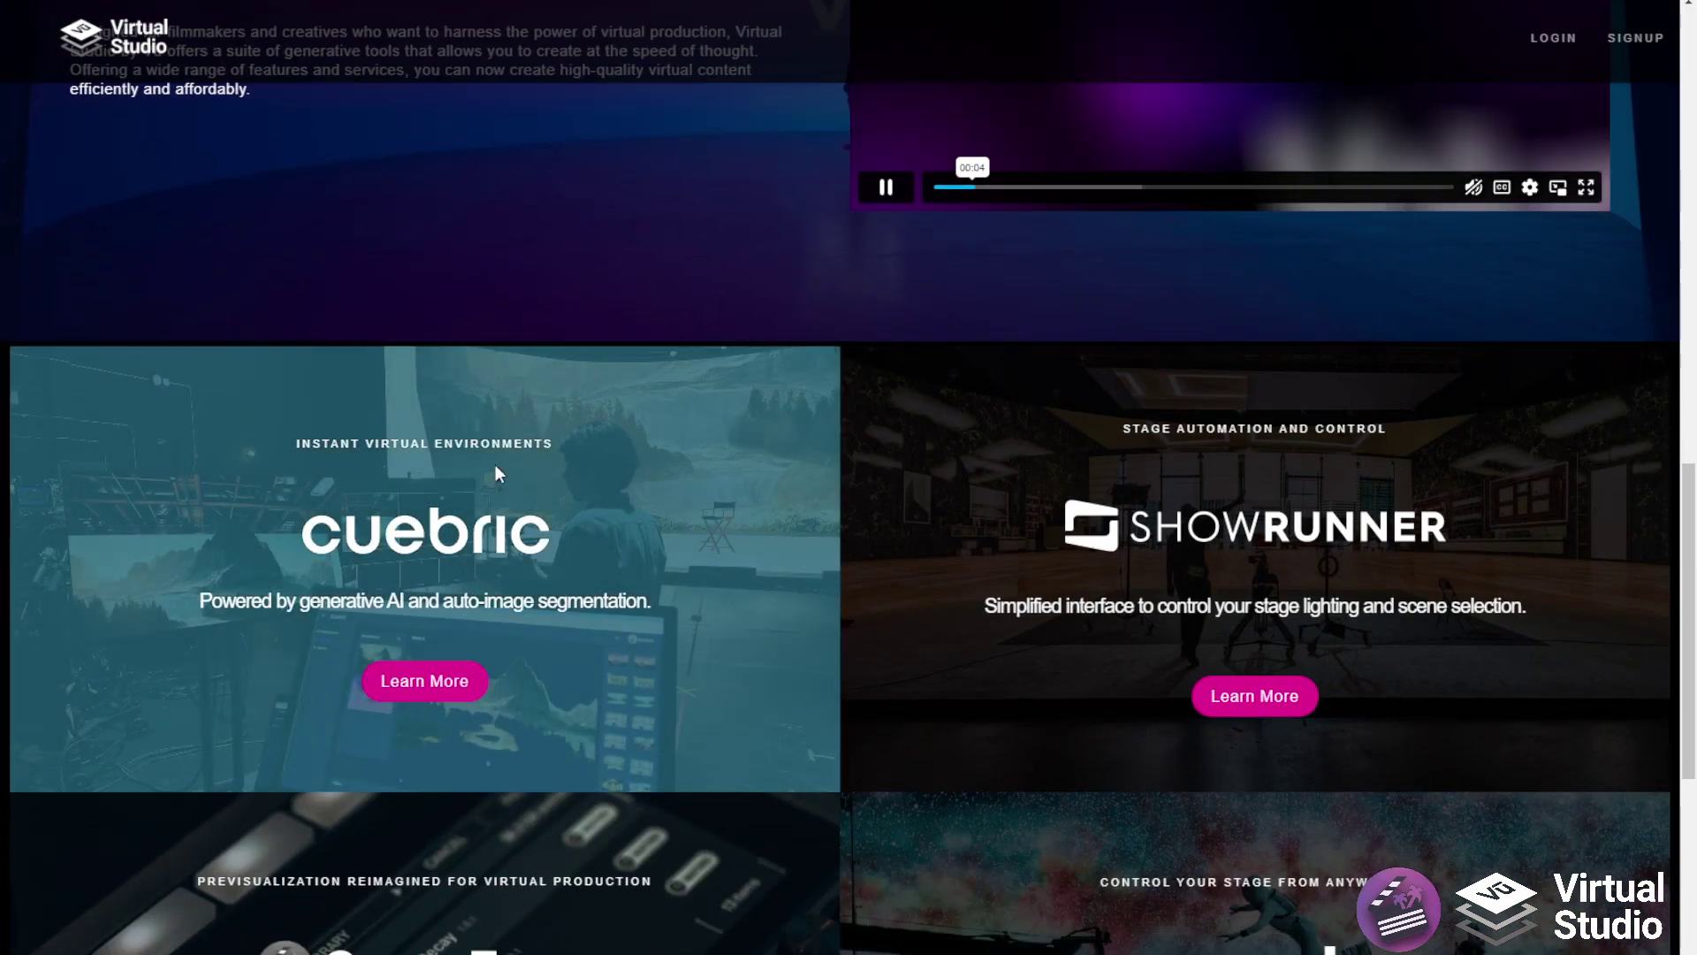
scroll(501, 477, down, 1)
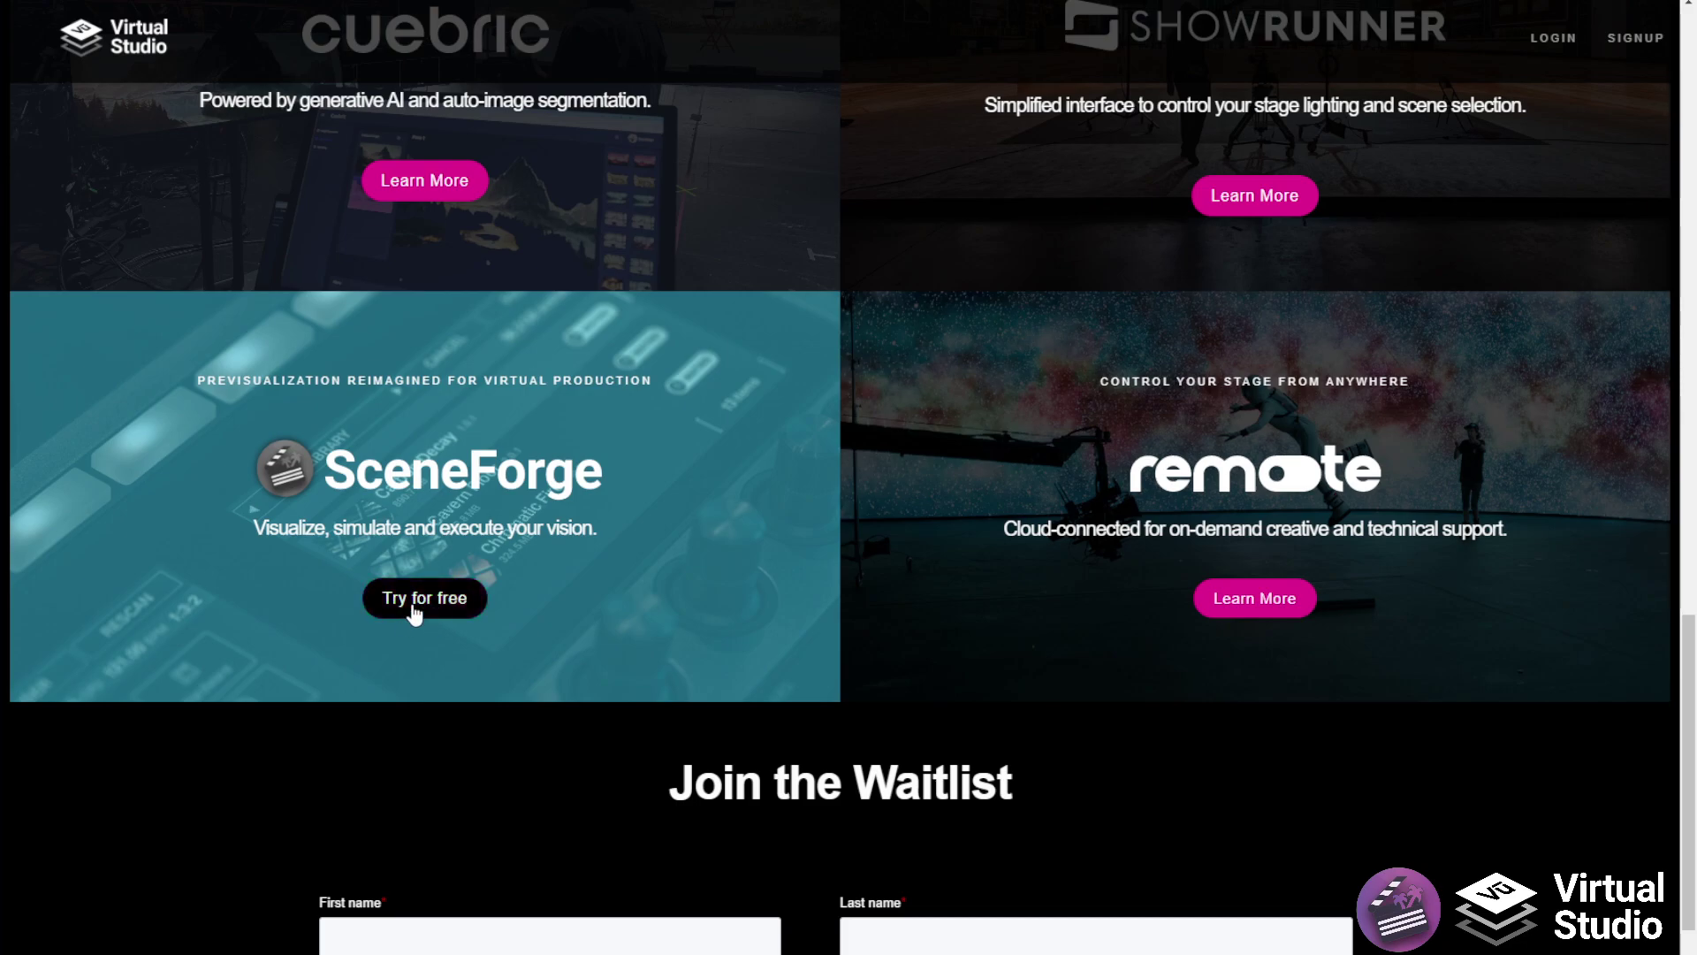
scroll(444, 626, up, 18)
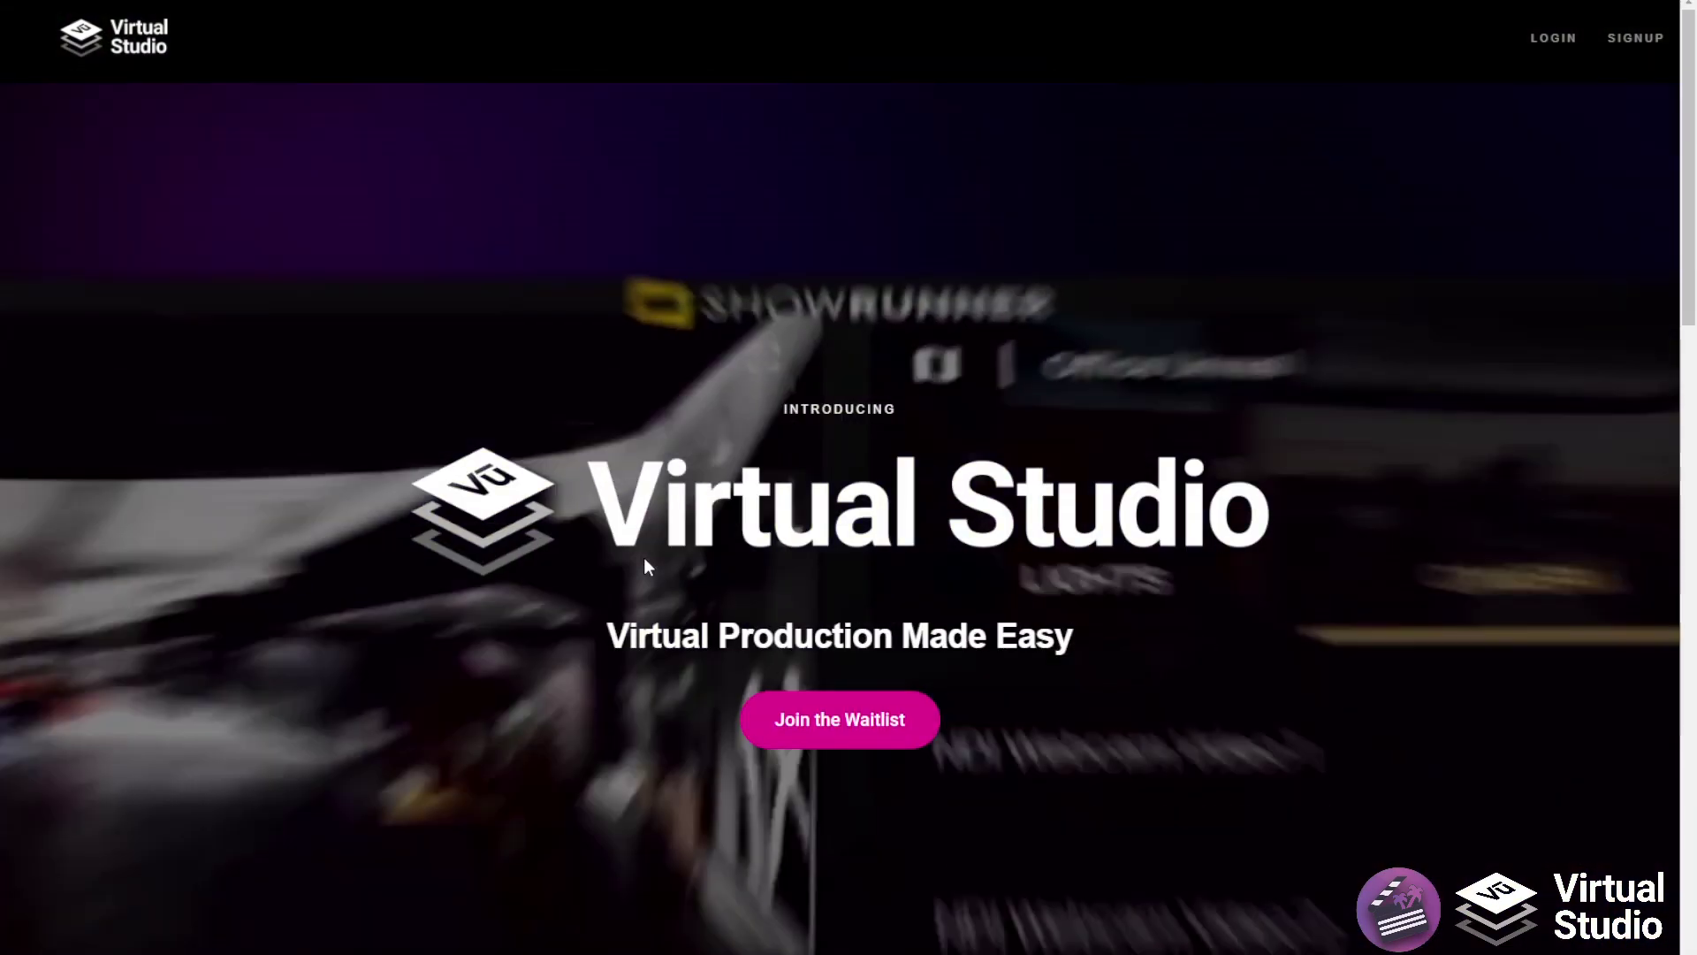
scroll(1020, 532, down, 20)
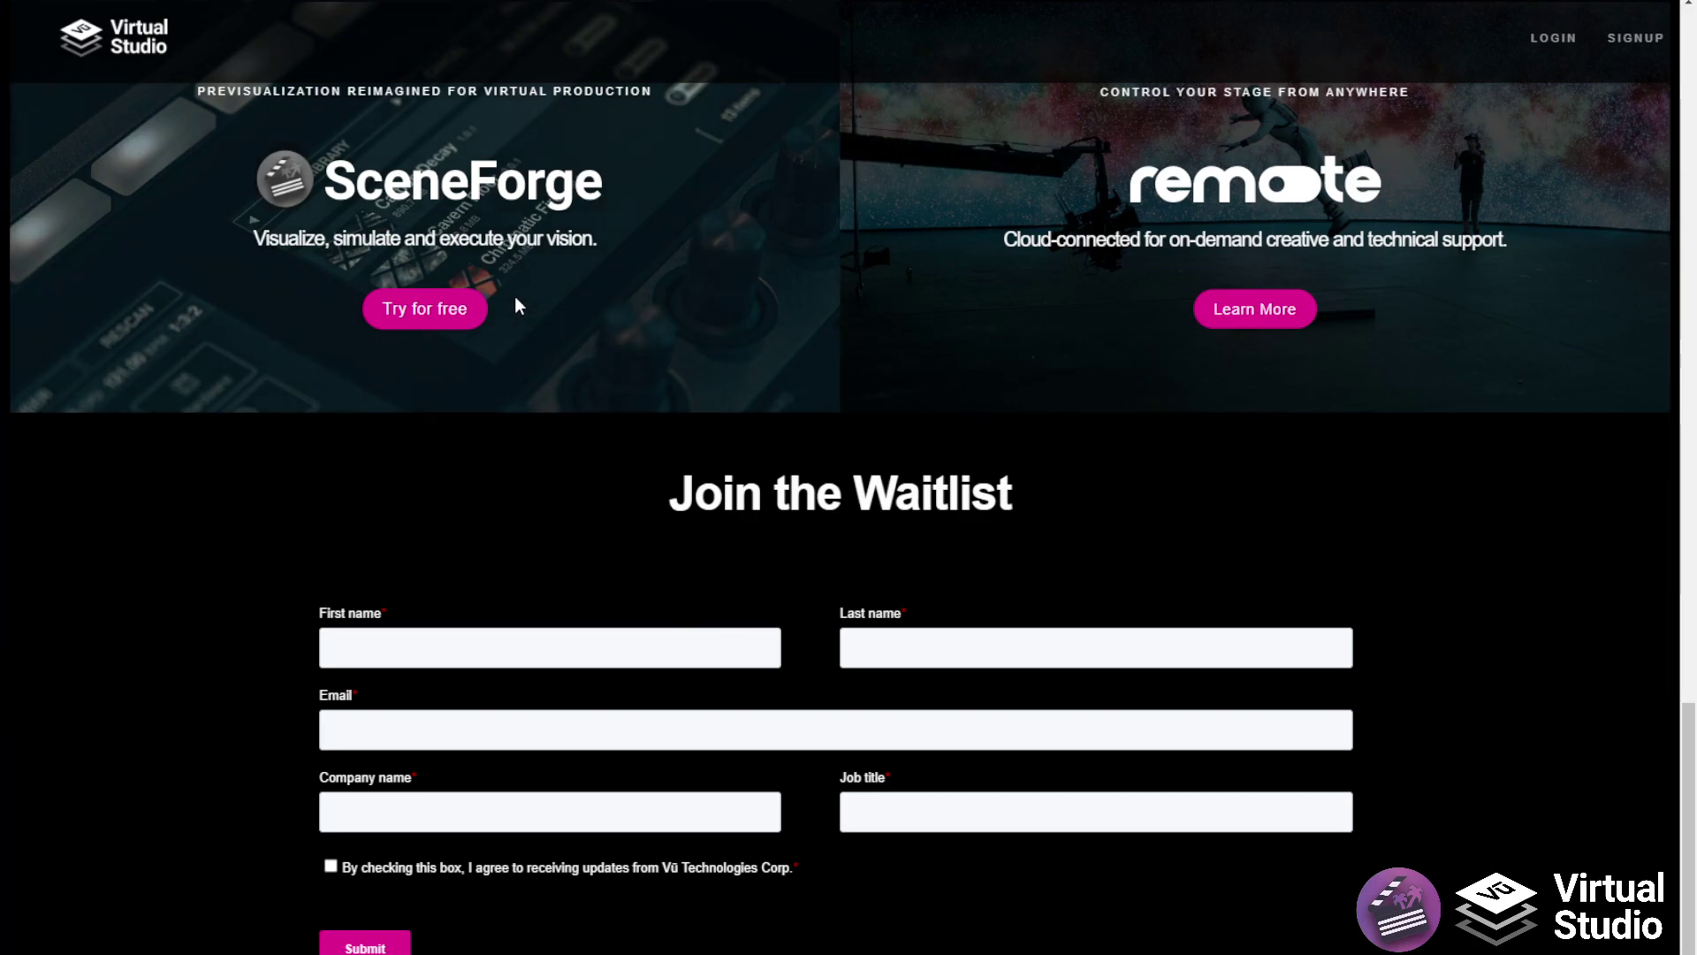
click(462, 316)
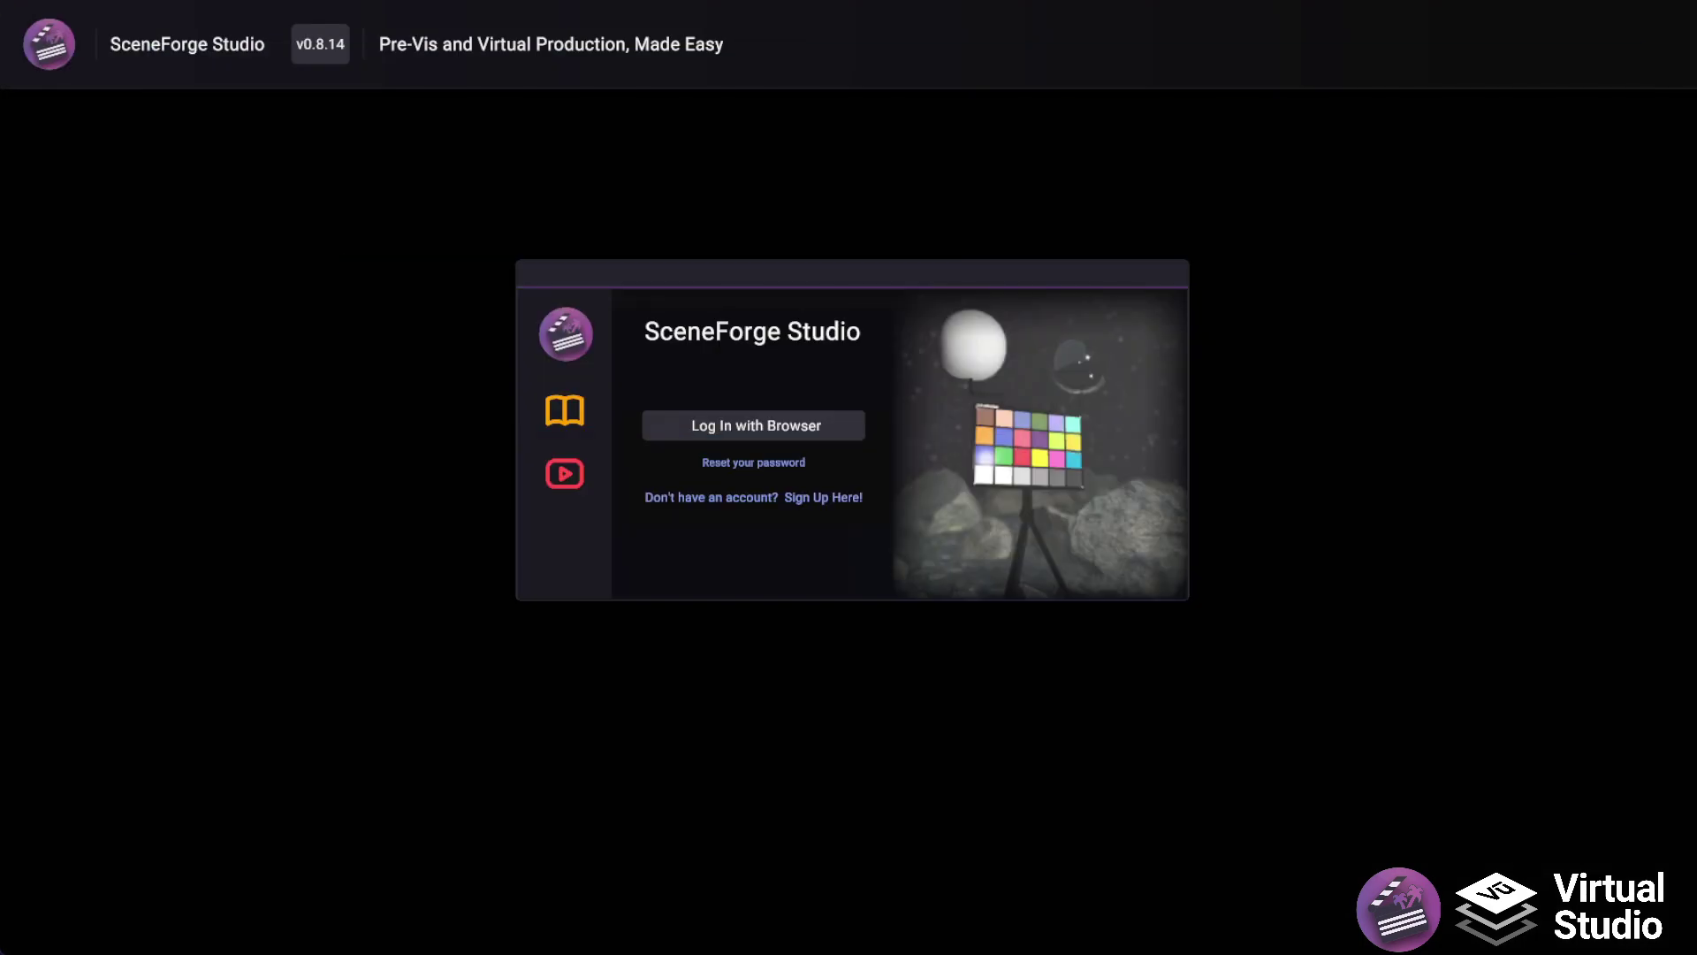
Log in through the browser and open the recent project Demo - Star Destroyer.SFDoc.
click(781, 424)
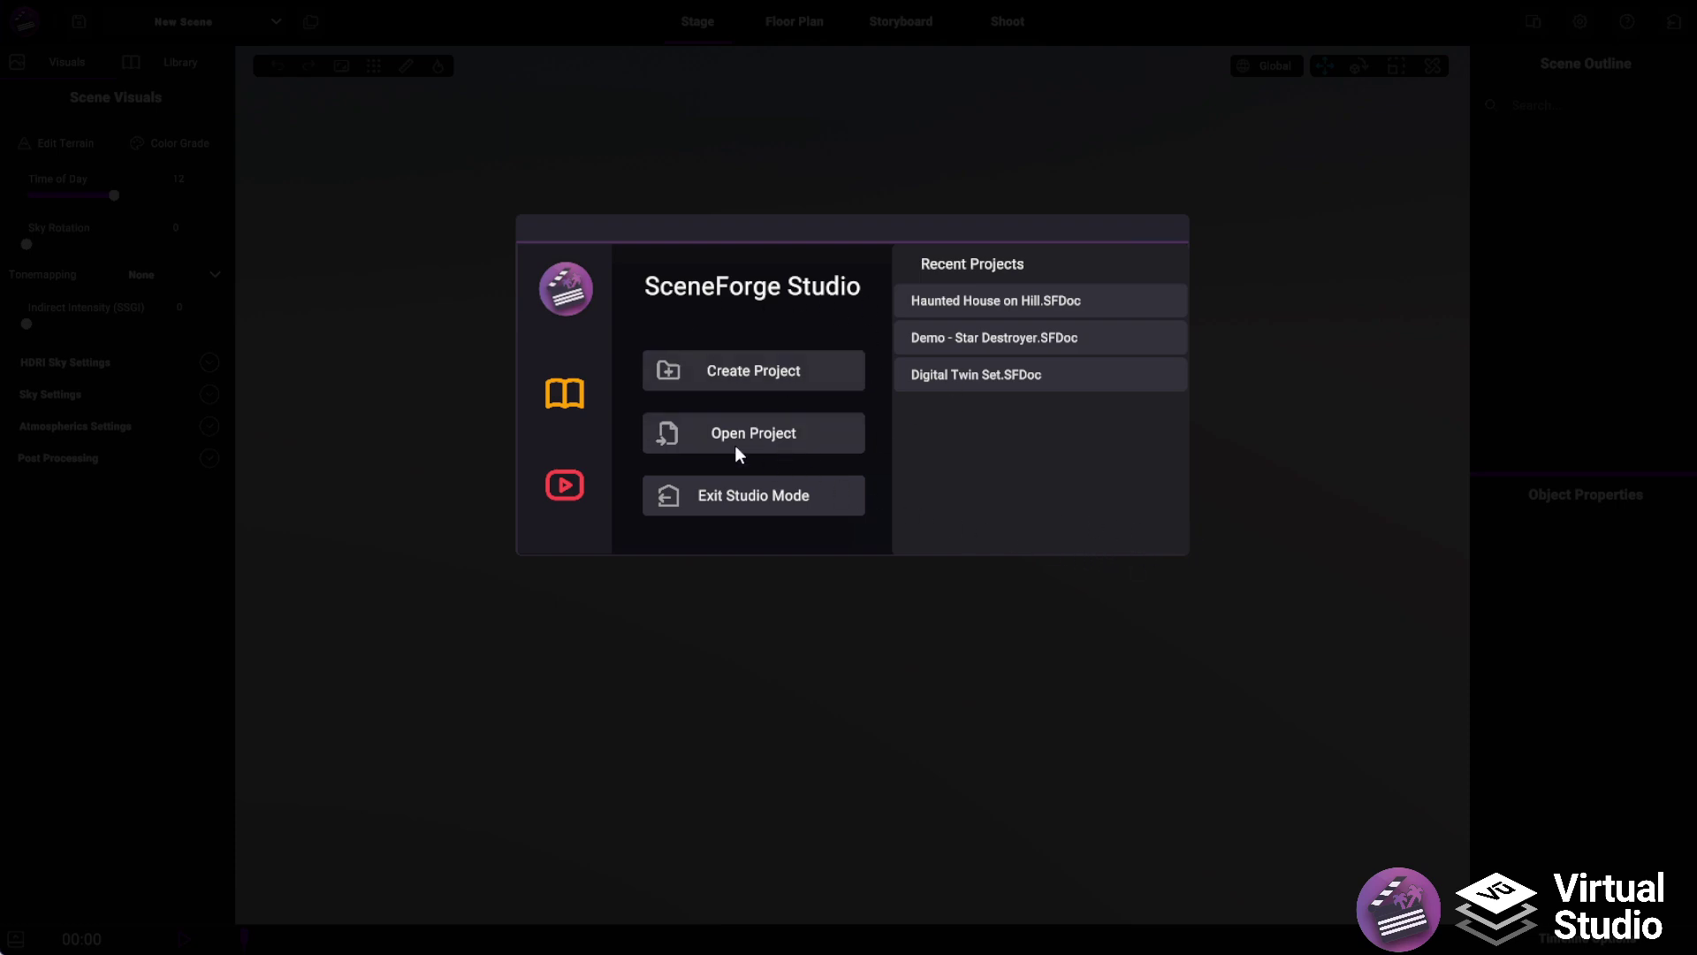
click(758, 375)
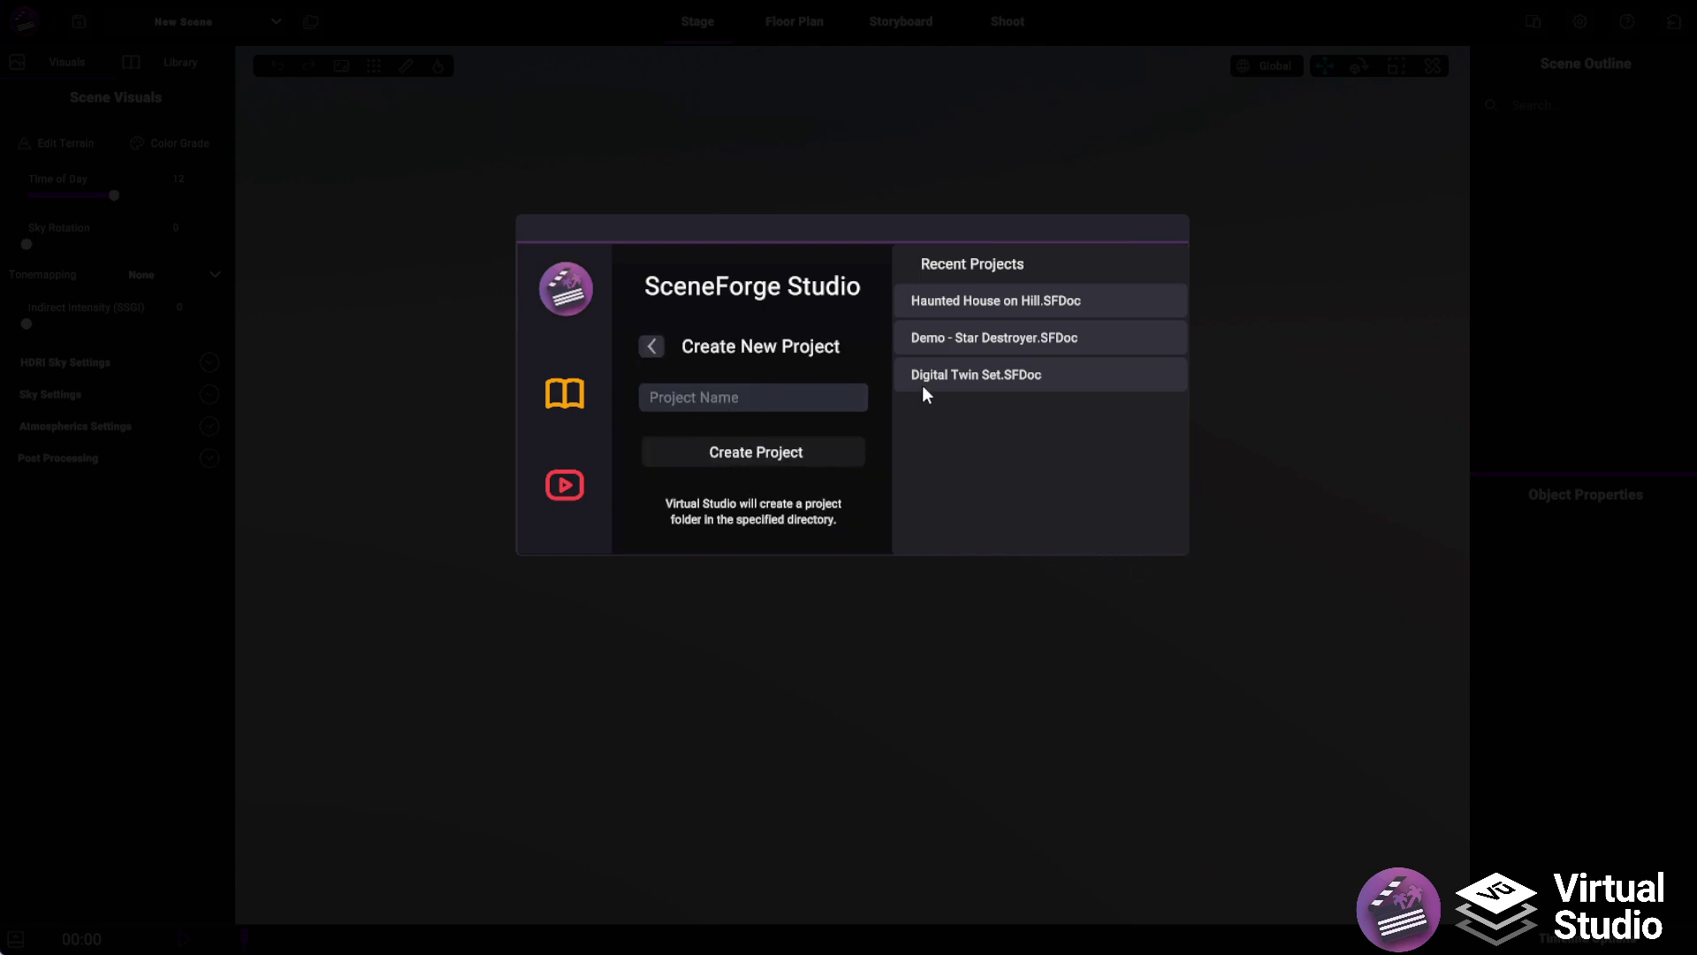
click(1045, 349)
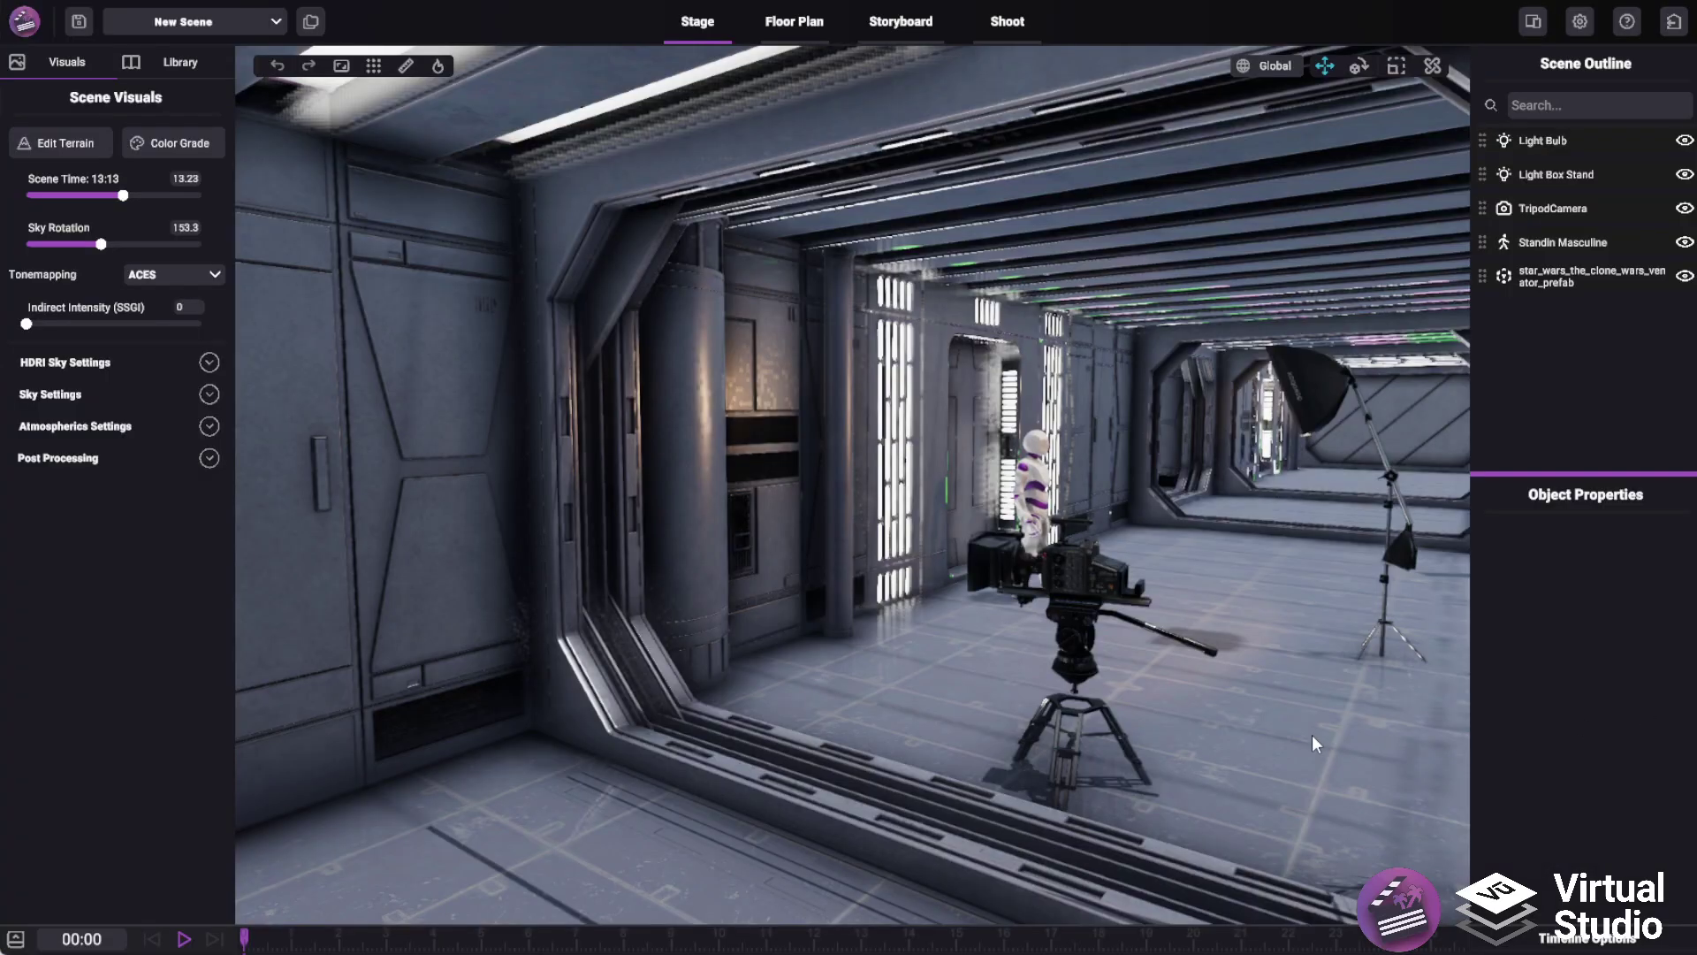
View the whole spaceship set from outside above the terrain and enlarge the Object Properties area.
key(s)
right_drag(910, 585, 935, 677)
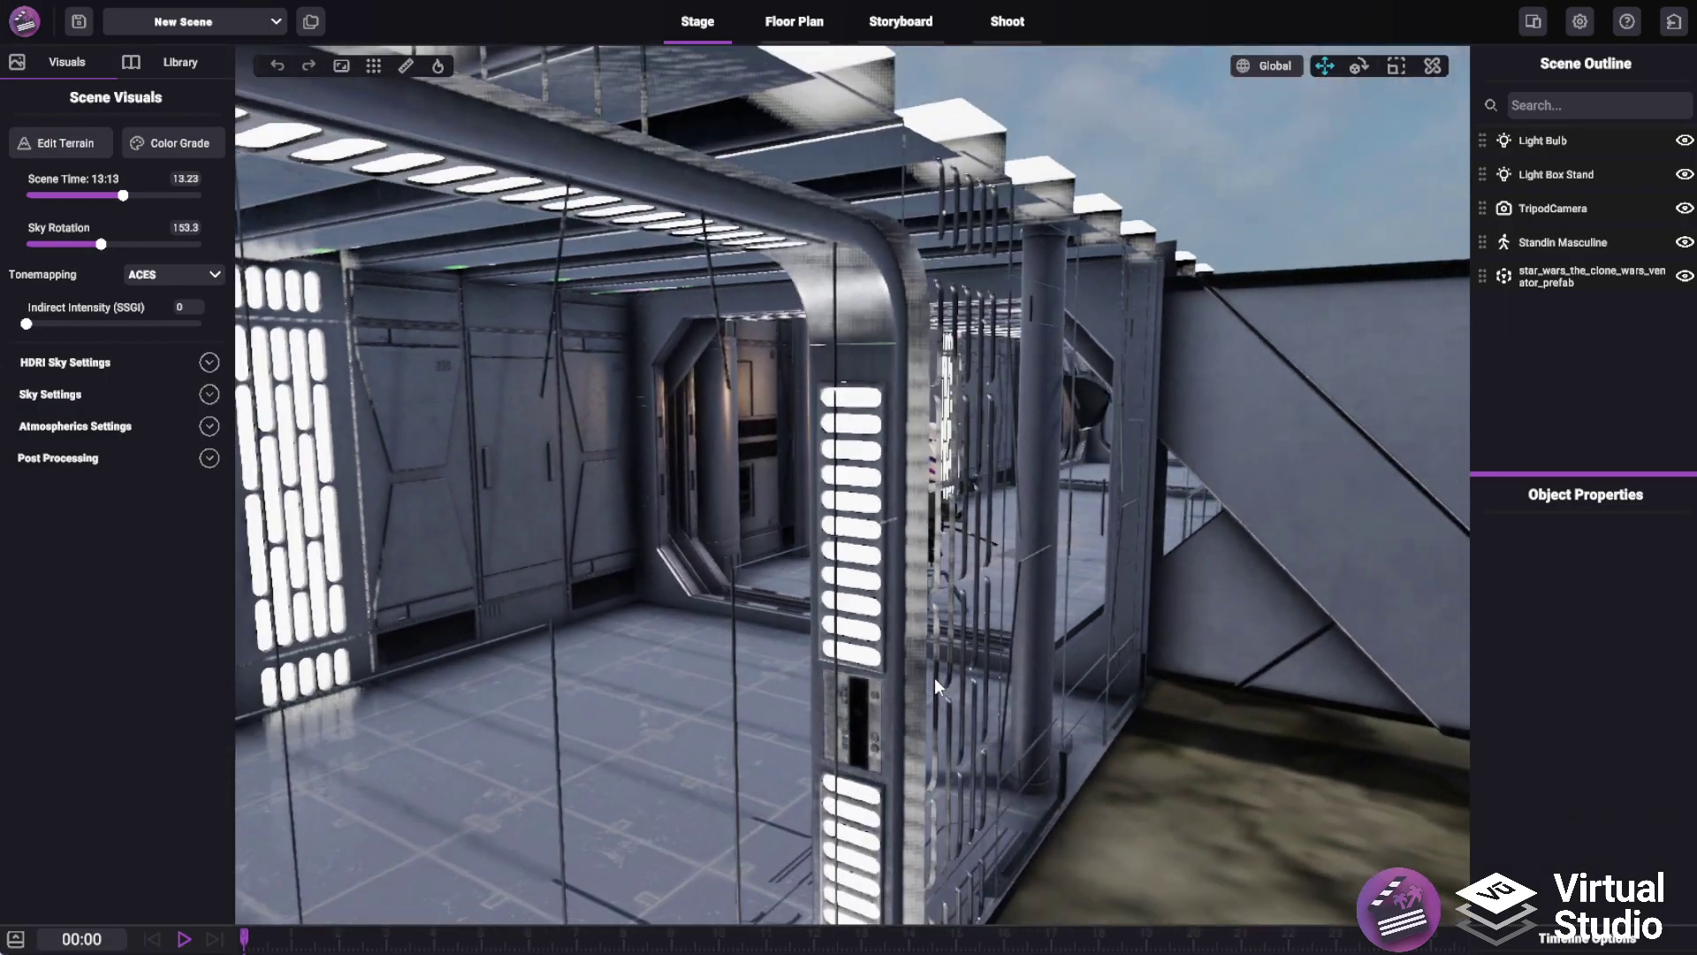
drag(935, 677, 981, 914)
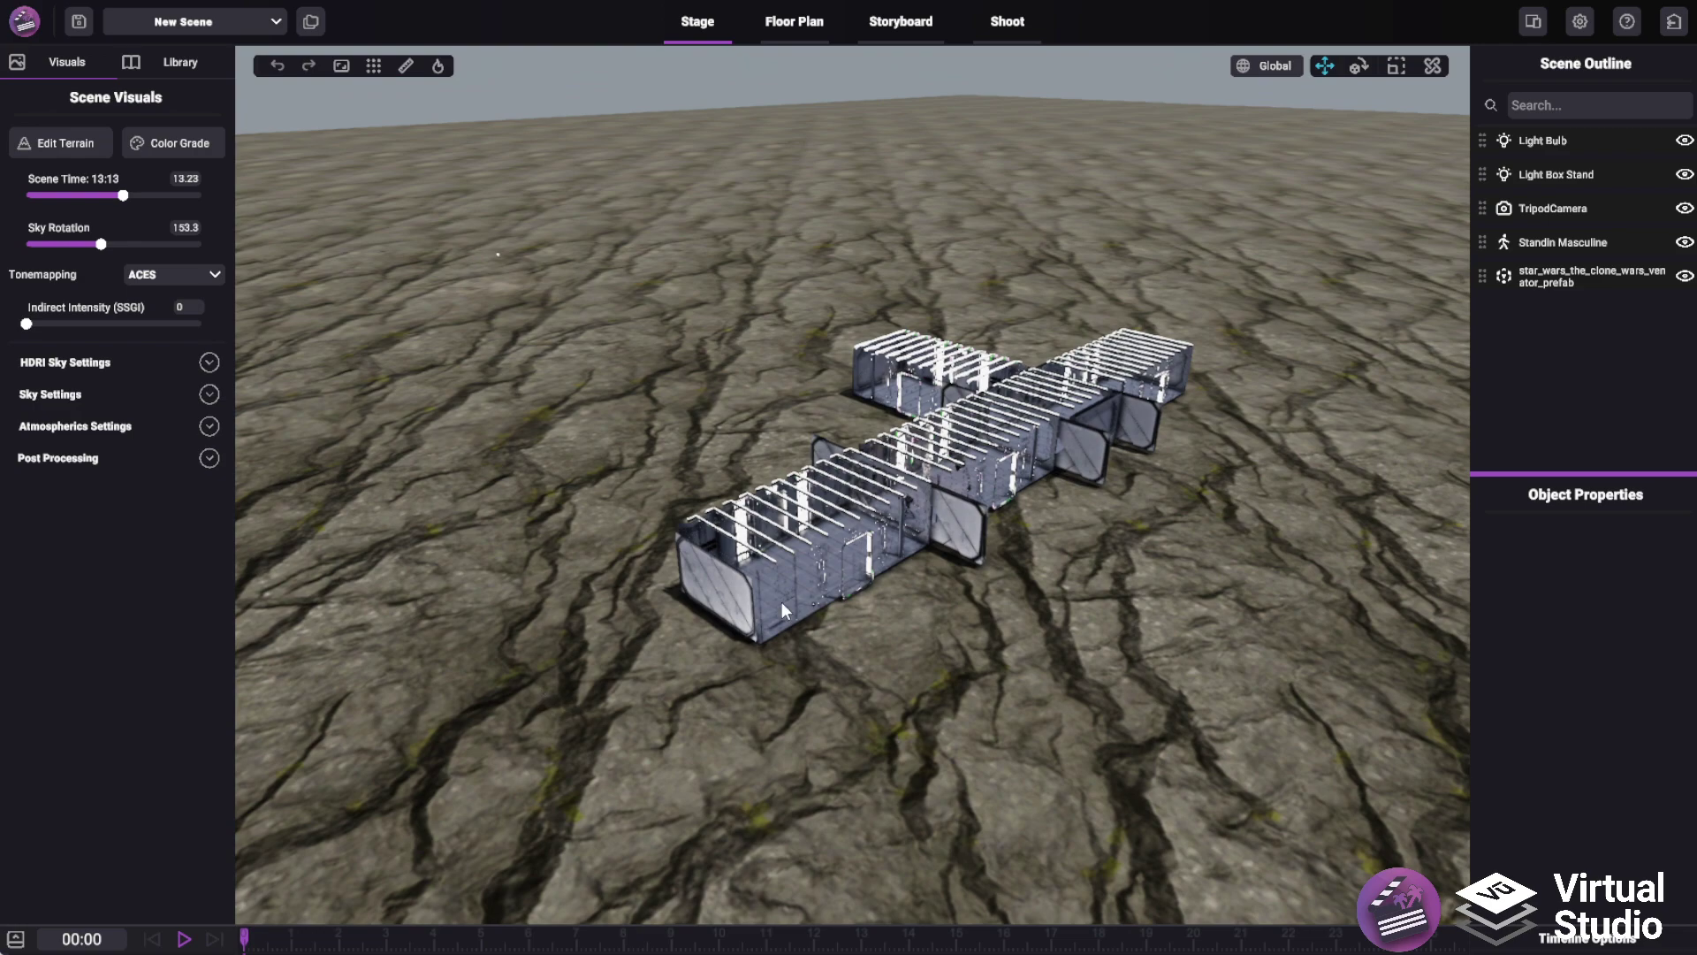
right_drag(500, 426, 665, 433)
key(w)
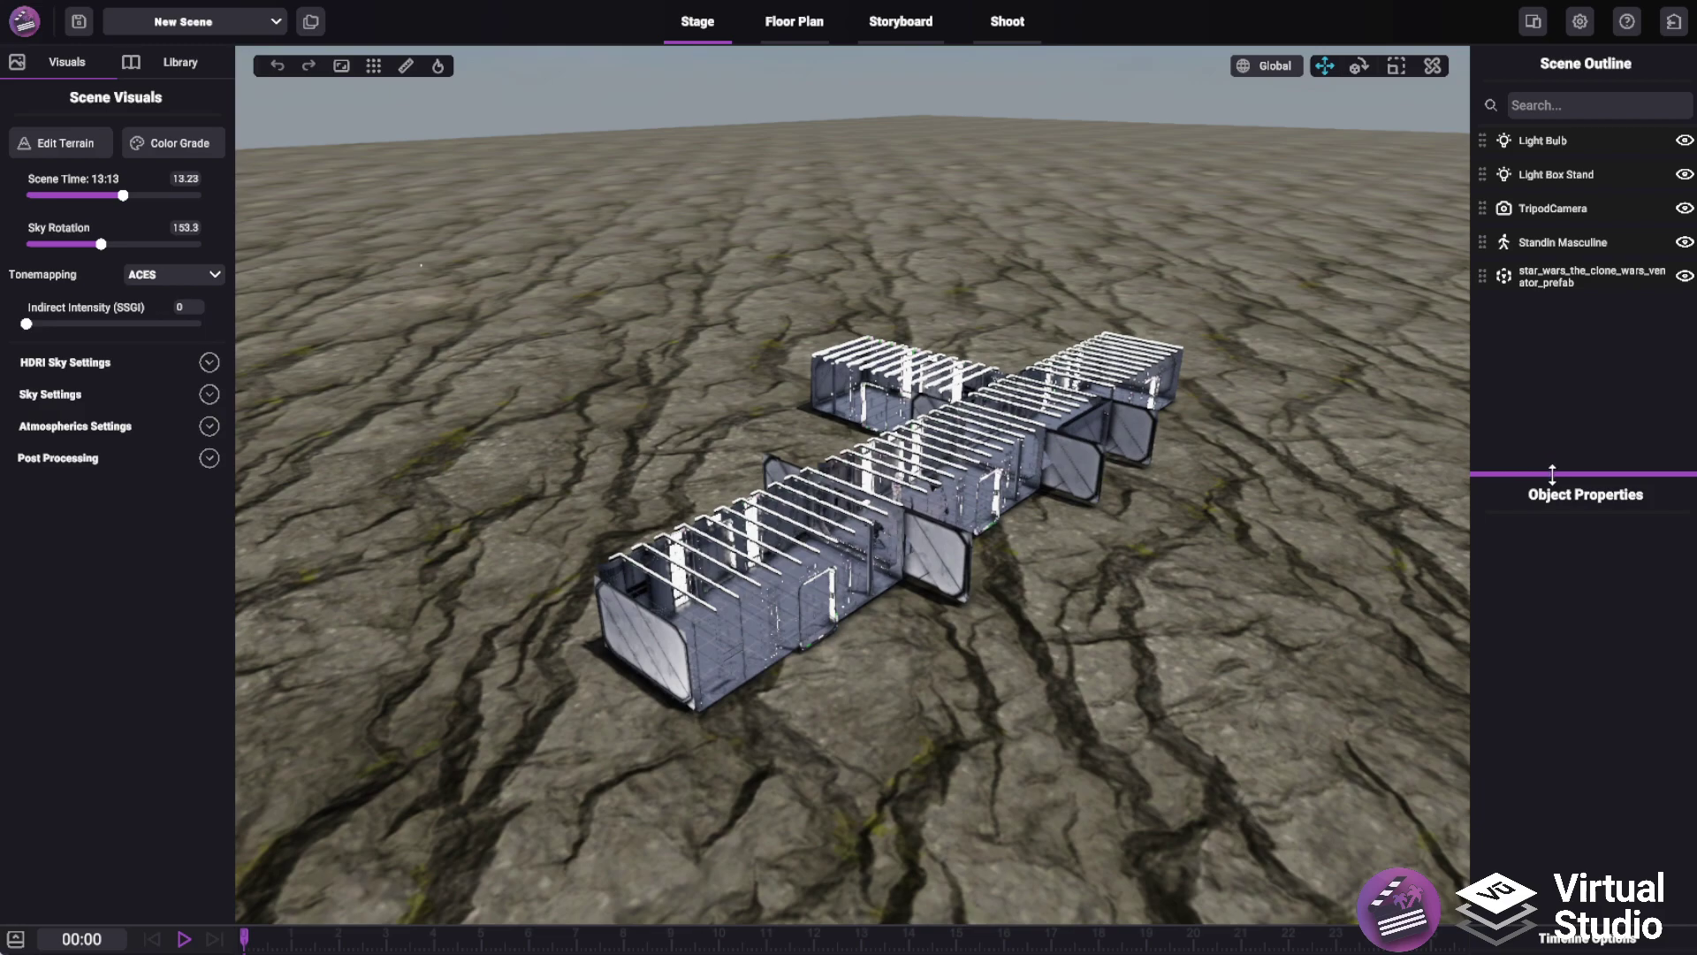
drag(1551, 472, 1551, 329)
drag(1046, 574, 983, 391)
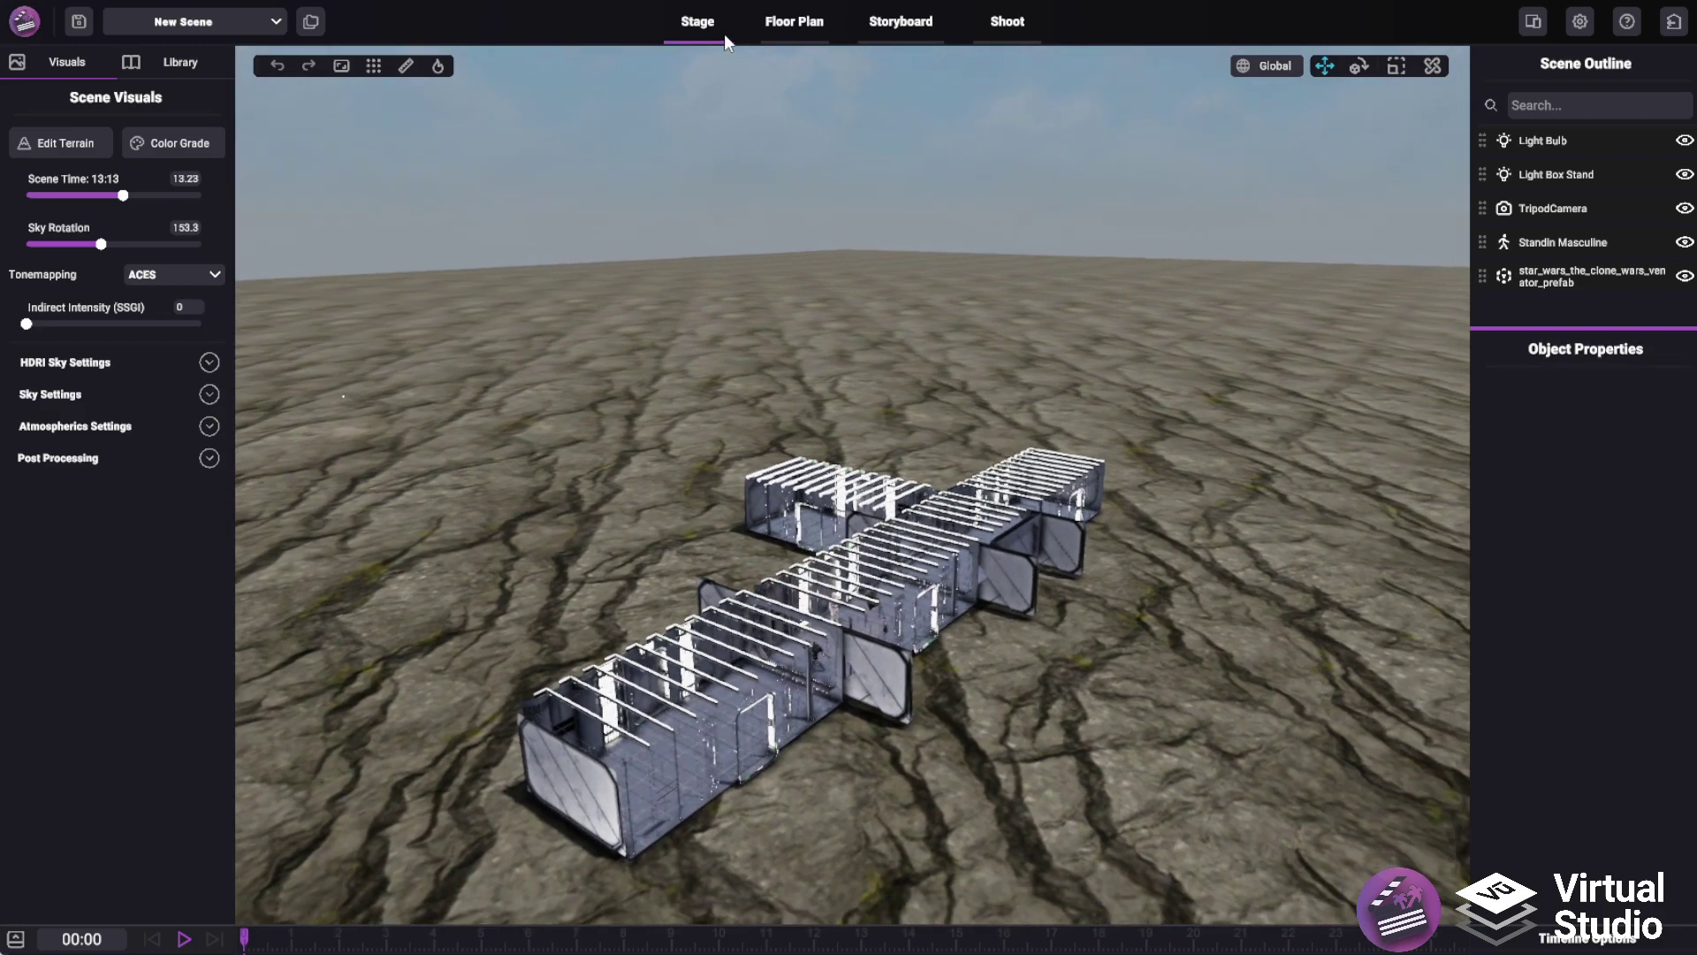
Go inside the corridor, select the masculine stand-in and move it a short distance along the floor away from the wall.
right_drag(836, 377, 216, 319)
key(w)
key(w)
key(w)
key(w)
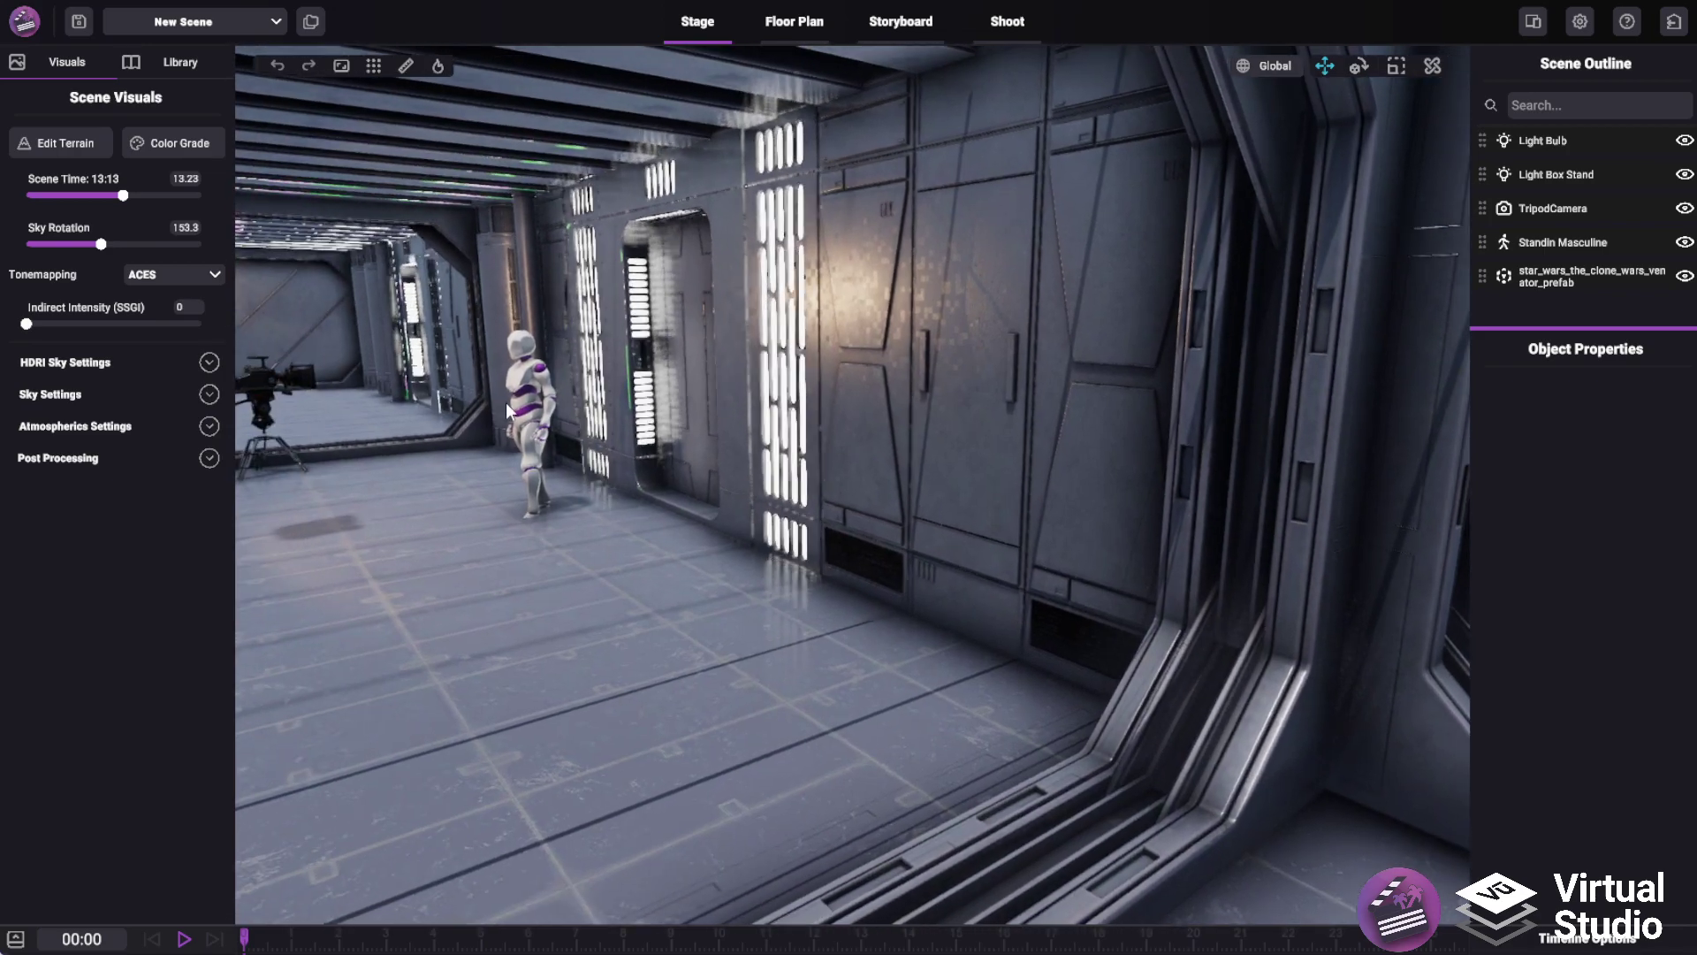
click(522, 437)
key(w)
right_drag(535, 385, 707, 405)
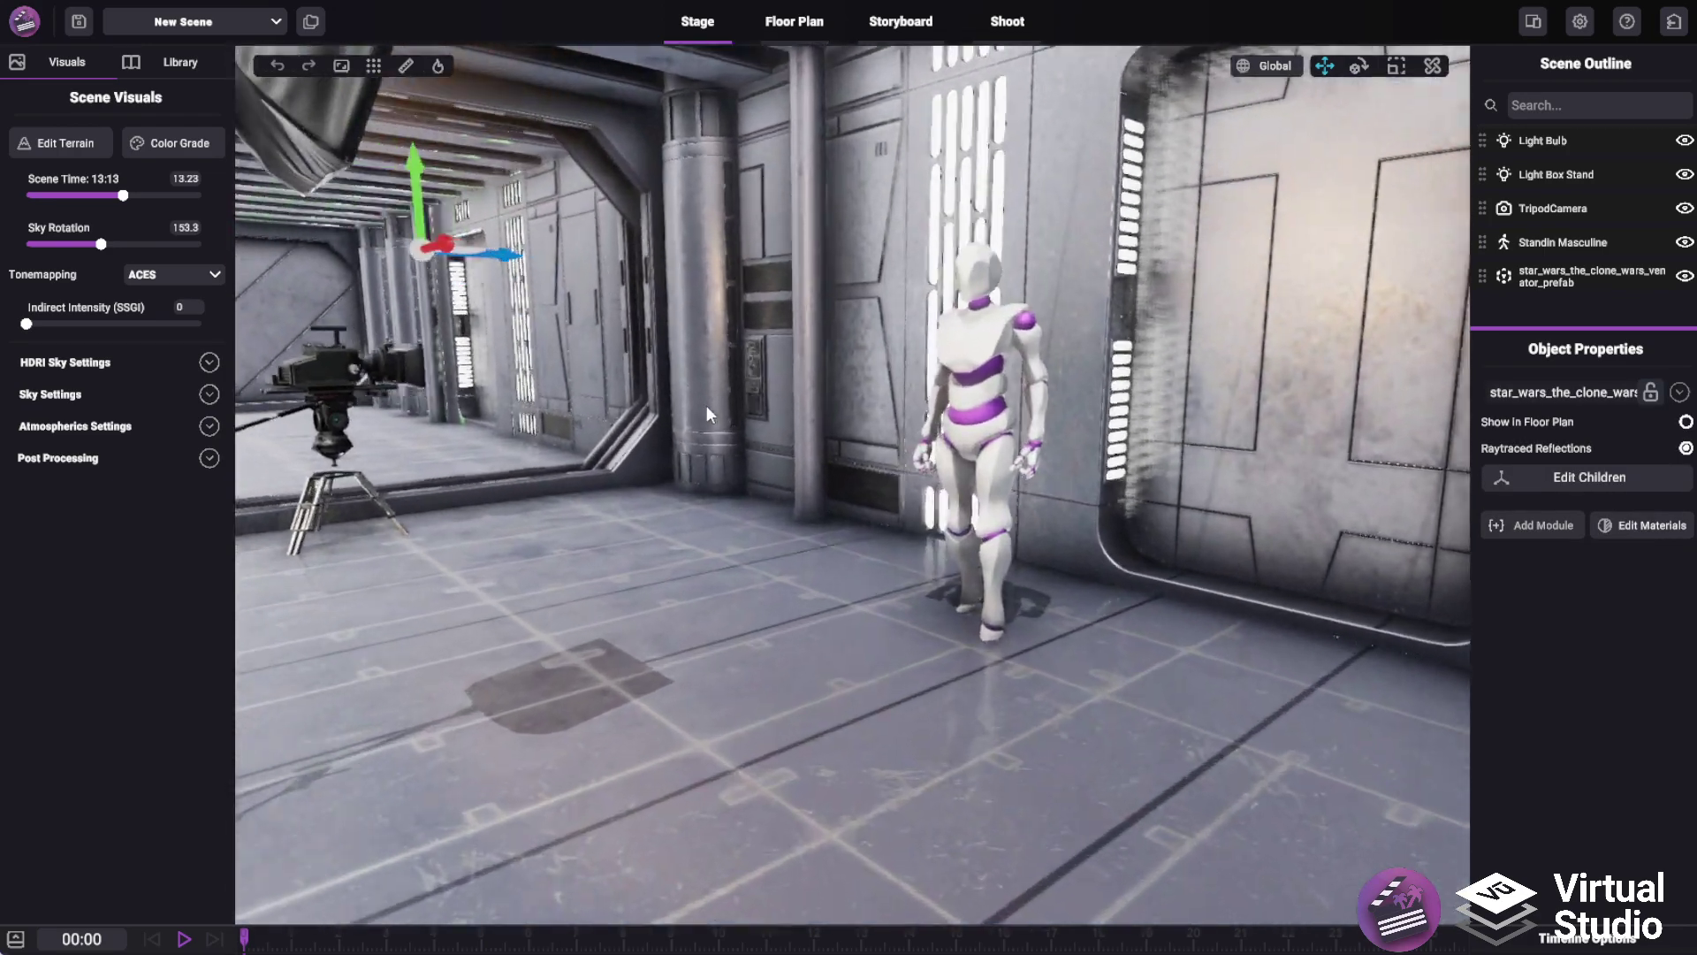
click(986, 455)
right_drag(987, 455, 1023, 495)
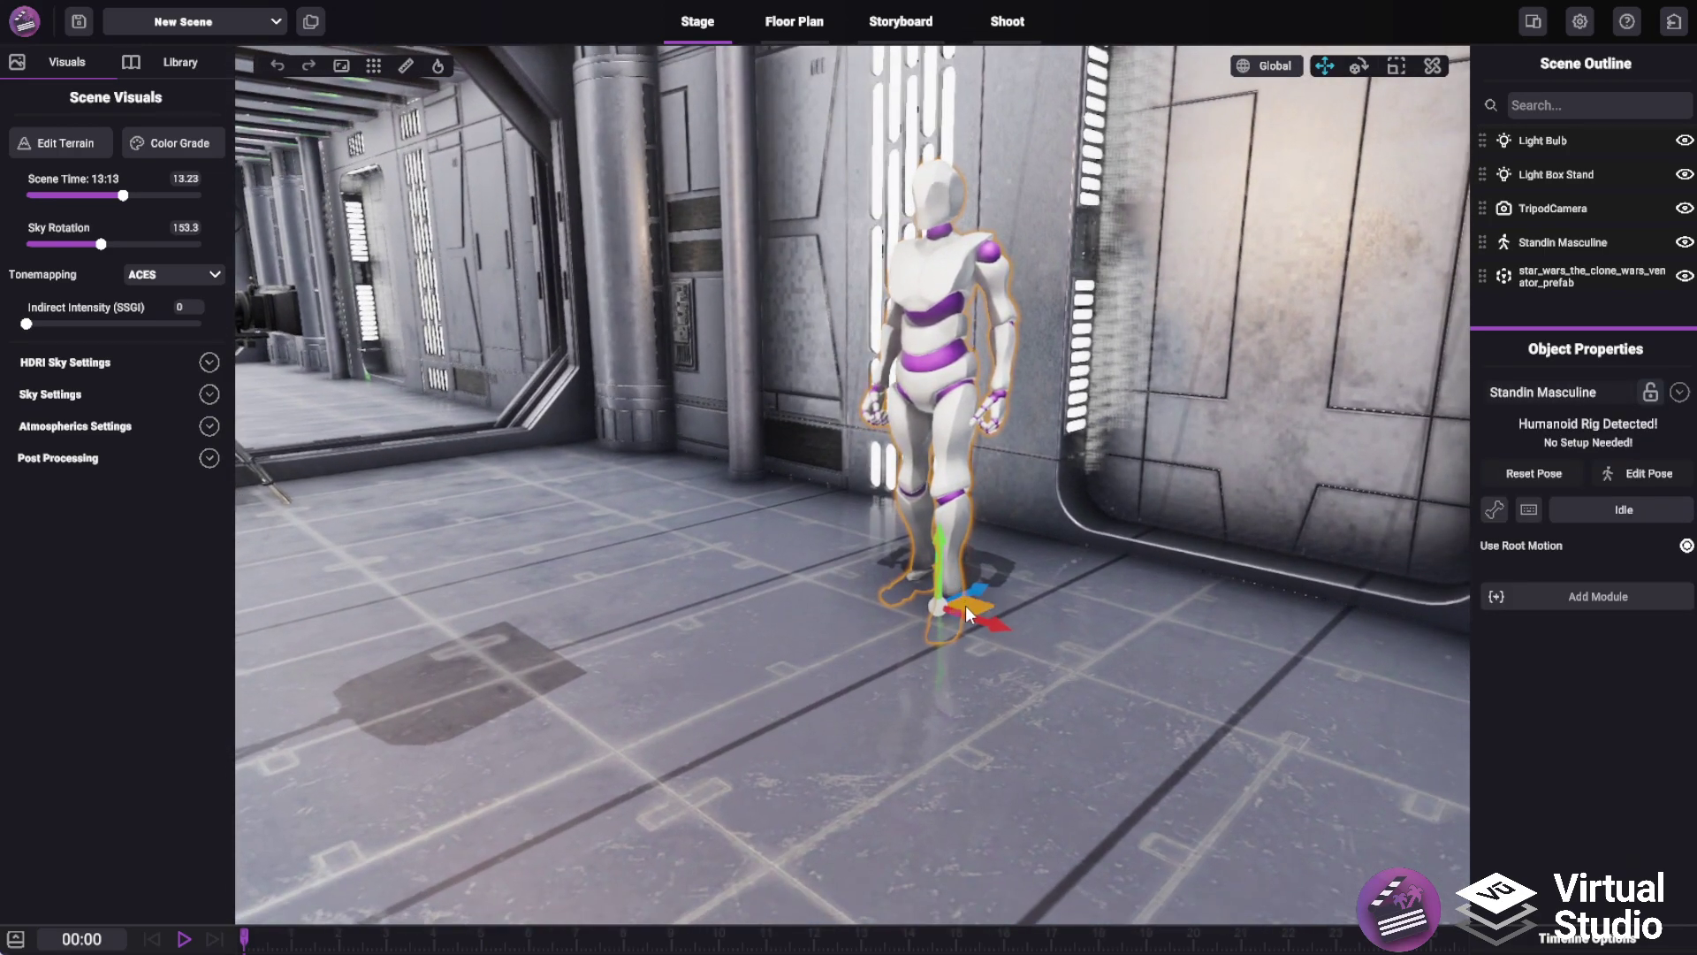
drag(965, 606, 931, 655)
right_drag(1033, 566, 1046, 501)
key(s)
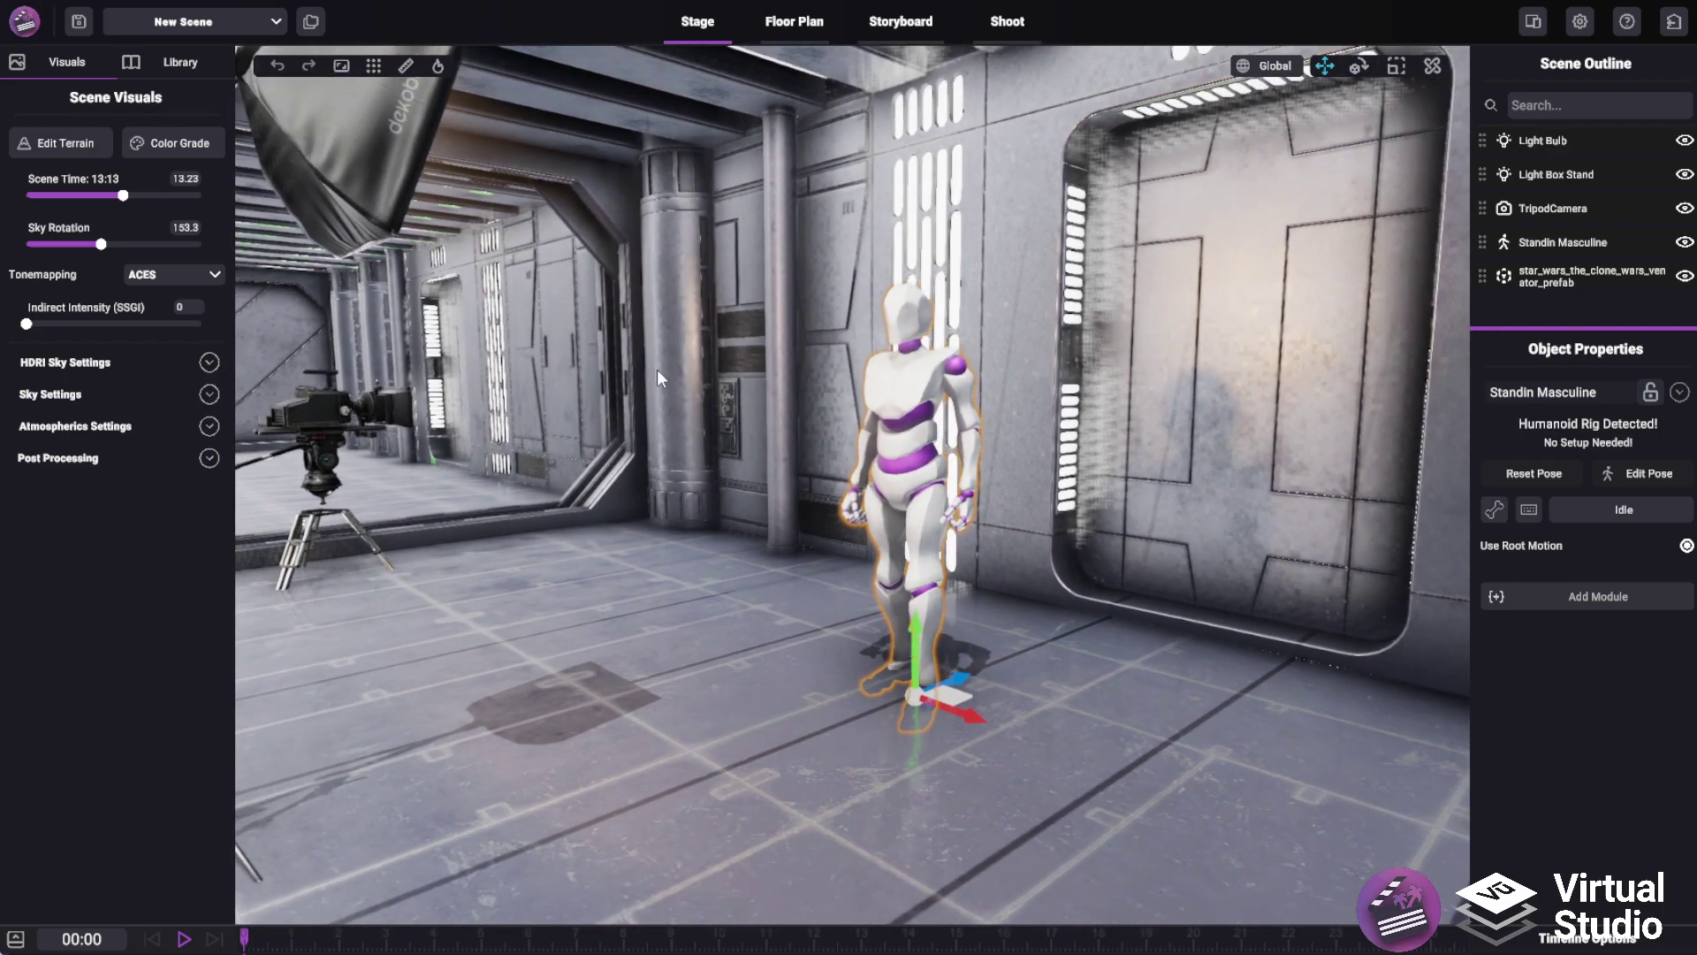
Adjust the scene visuals to a scene time of 8:08, a cloud move speed of 0.211 and a fog density of 0.
mouse_move(125, 195)
mouse_down()
mouse_move(37, 200)
mouse_move(96, 194)
mouse_up()
click(211, 394)
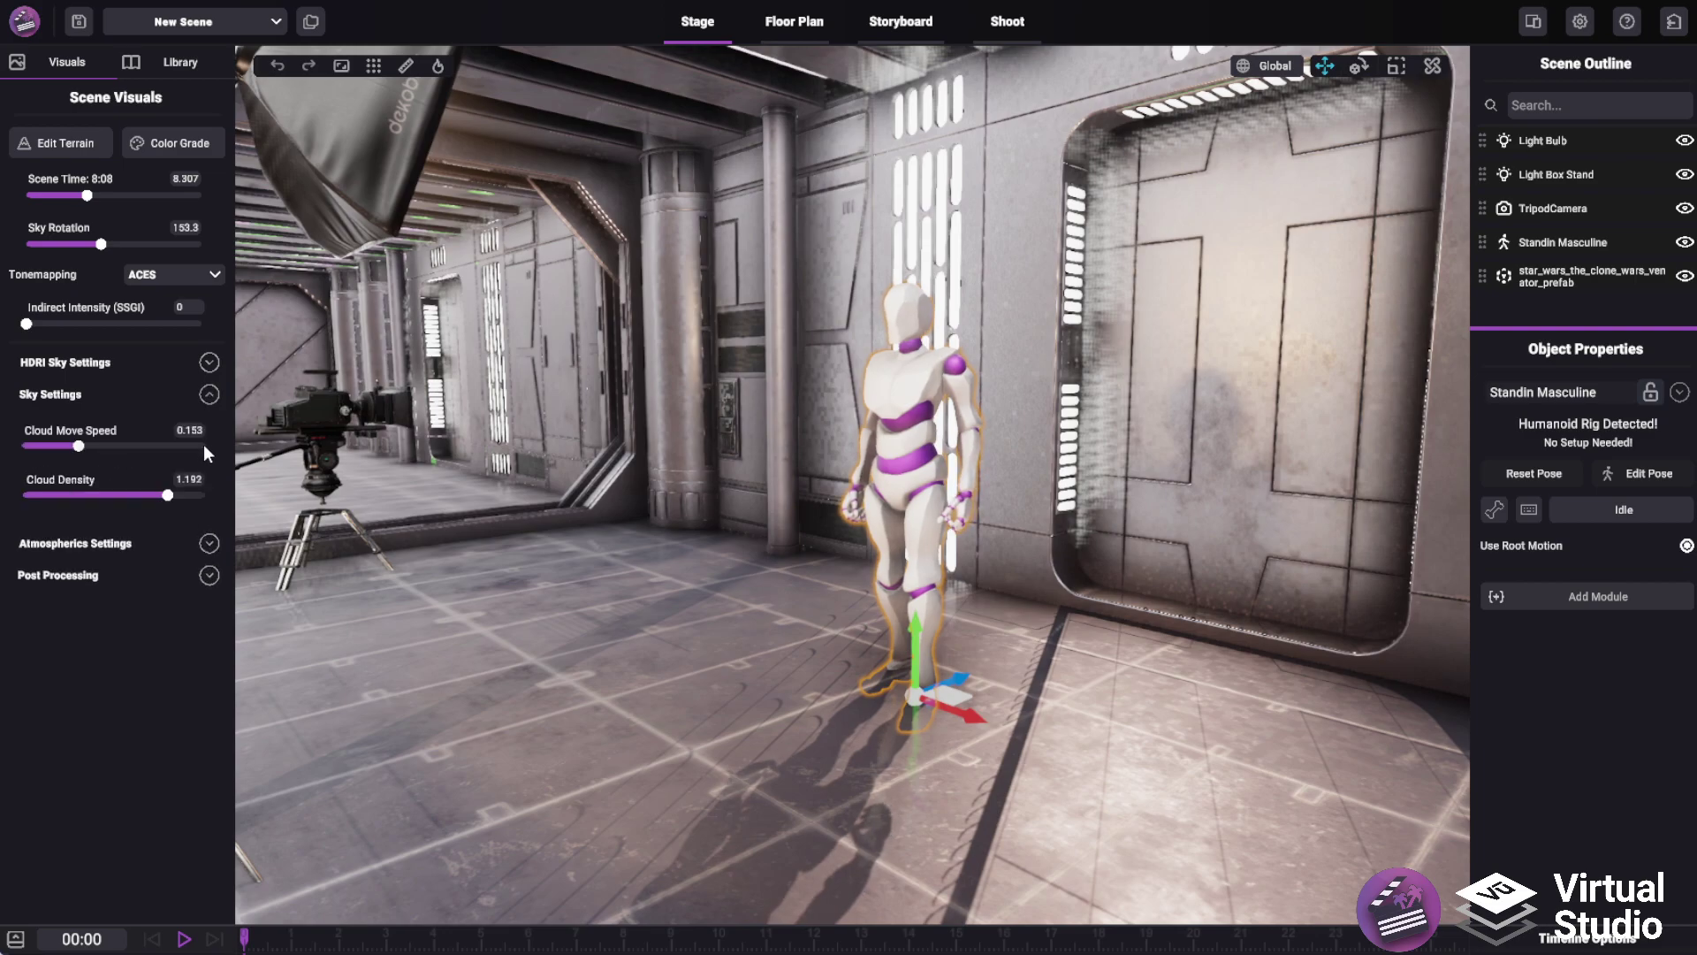
drag(103, 446, 100, 454)
click(212, 542)
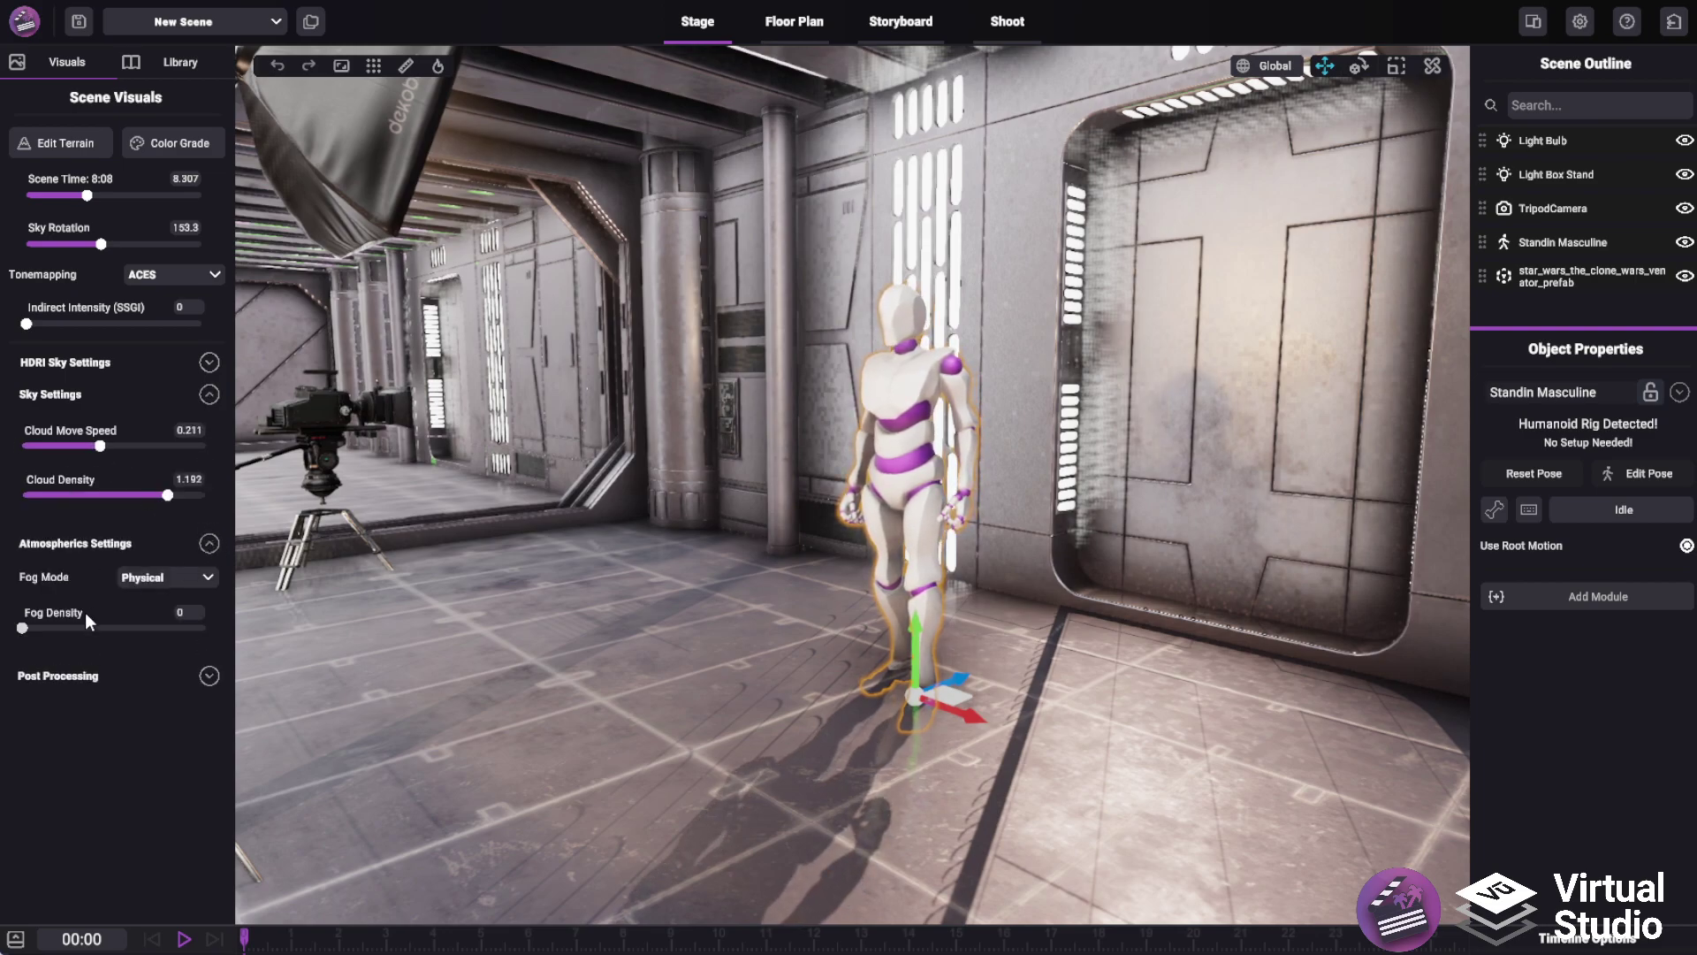
drag(69, 627, 19, 664)
Set the Light Box Stand to 433 lumens, a light temperature of 4230 K and a light rotation of 17.42.
right_drag(579, 459, 629, 522)
click(491, 502)
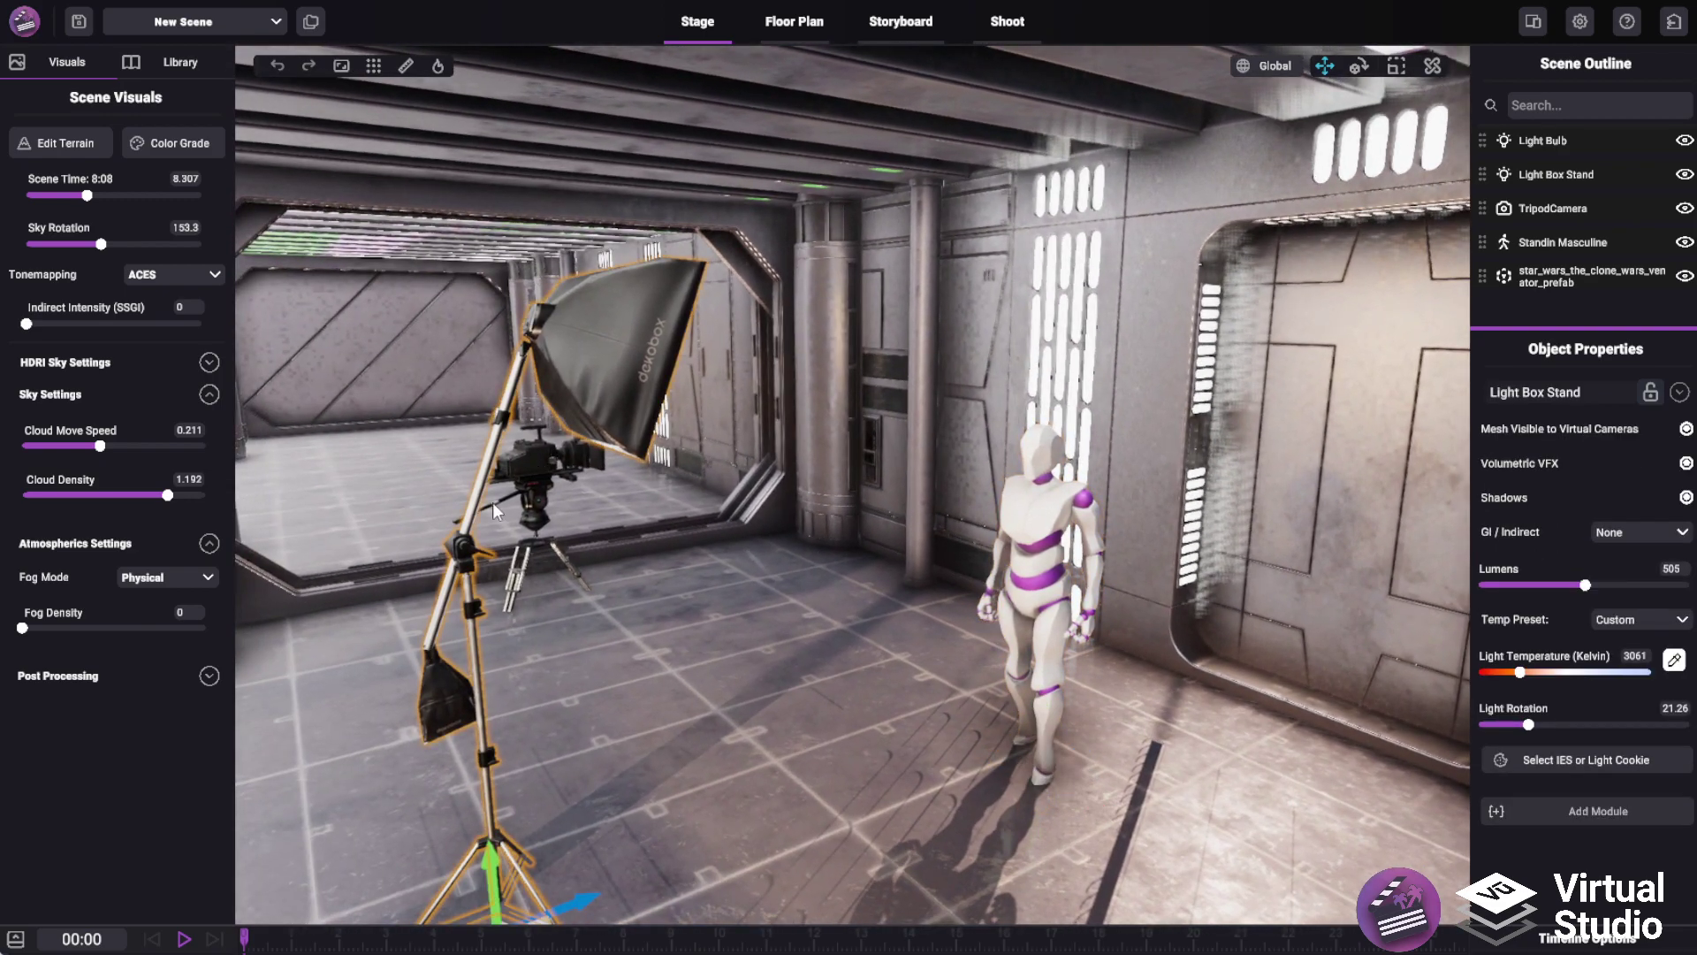
mouse_move(1585, 585)
mouse_down()
mouse_move(1506, 591)
mouse_move(1570, 599)
mouse_up()
drag(1541, 672, 1520, 740)
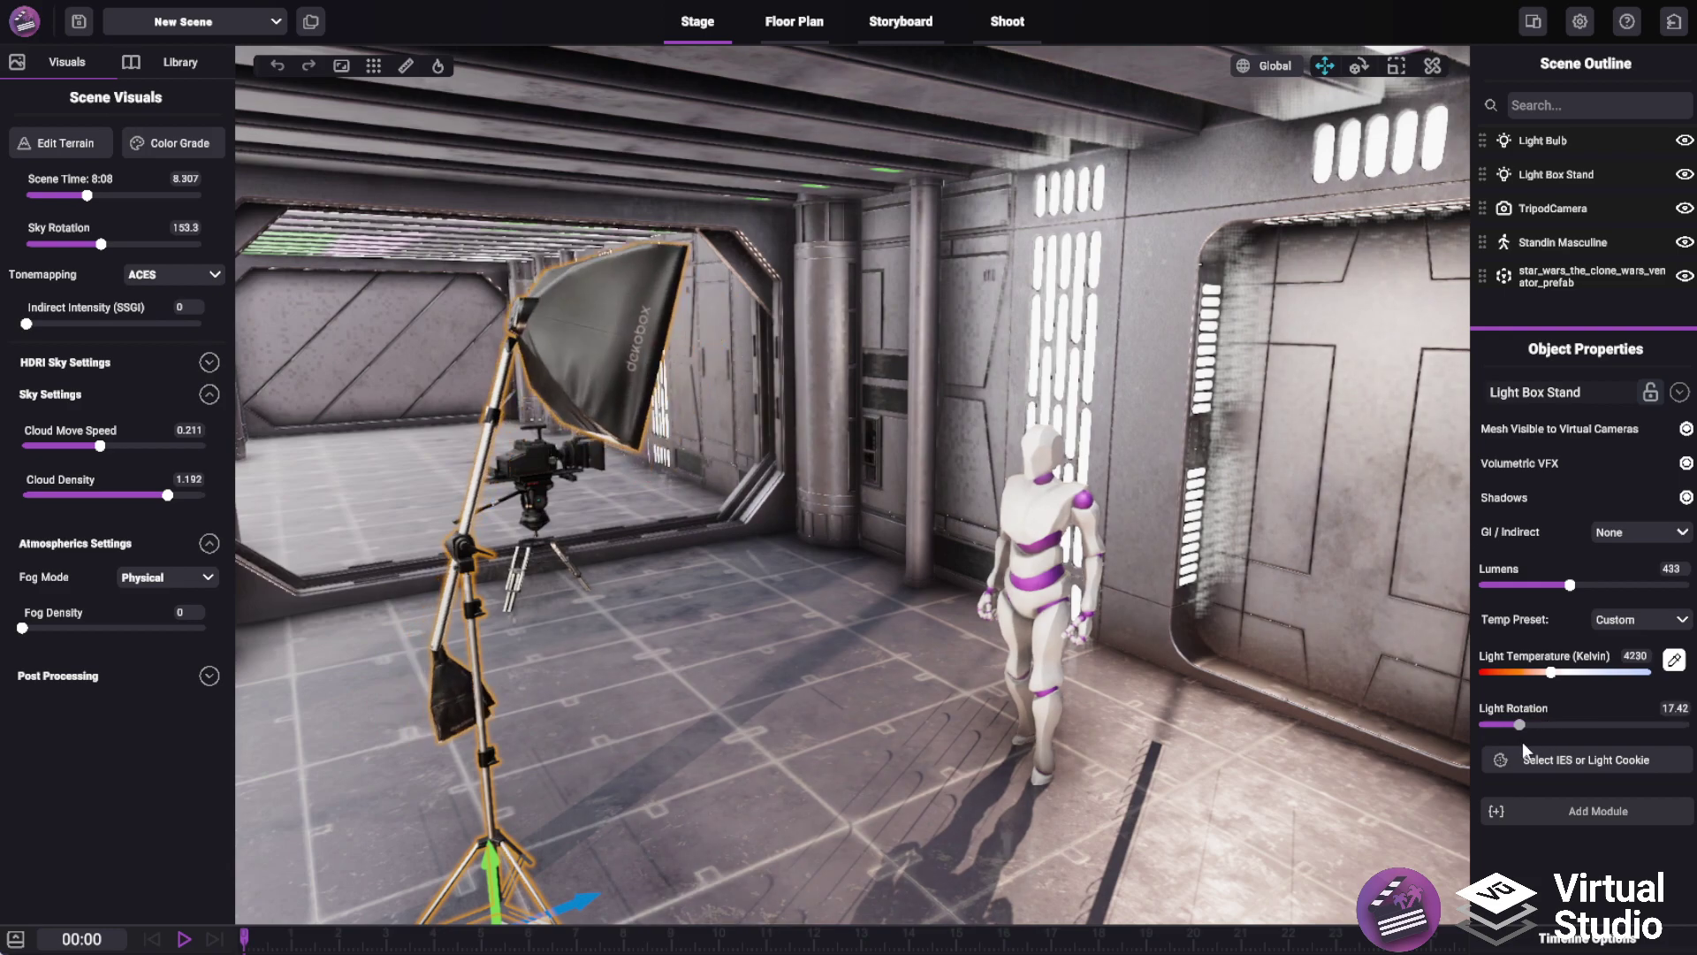
right_drag(1043, 539, 597, 591)
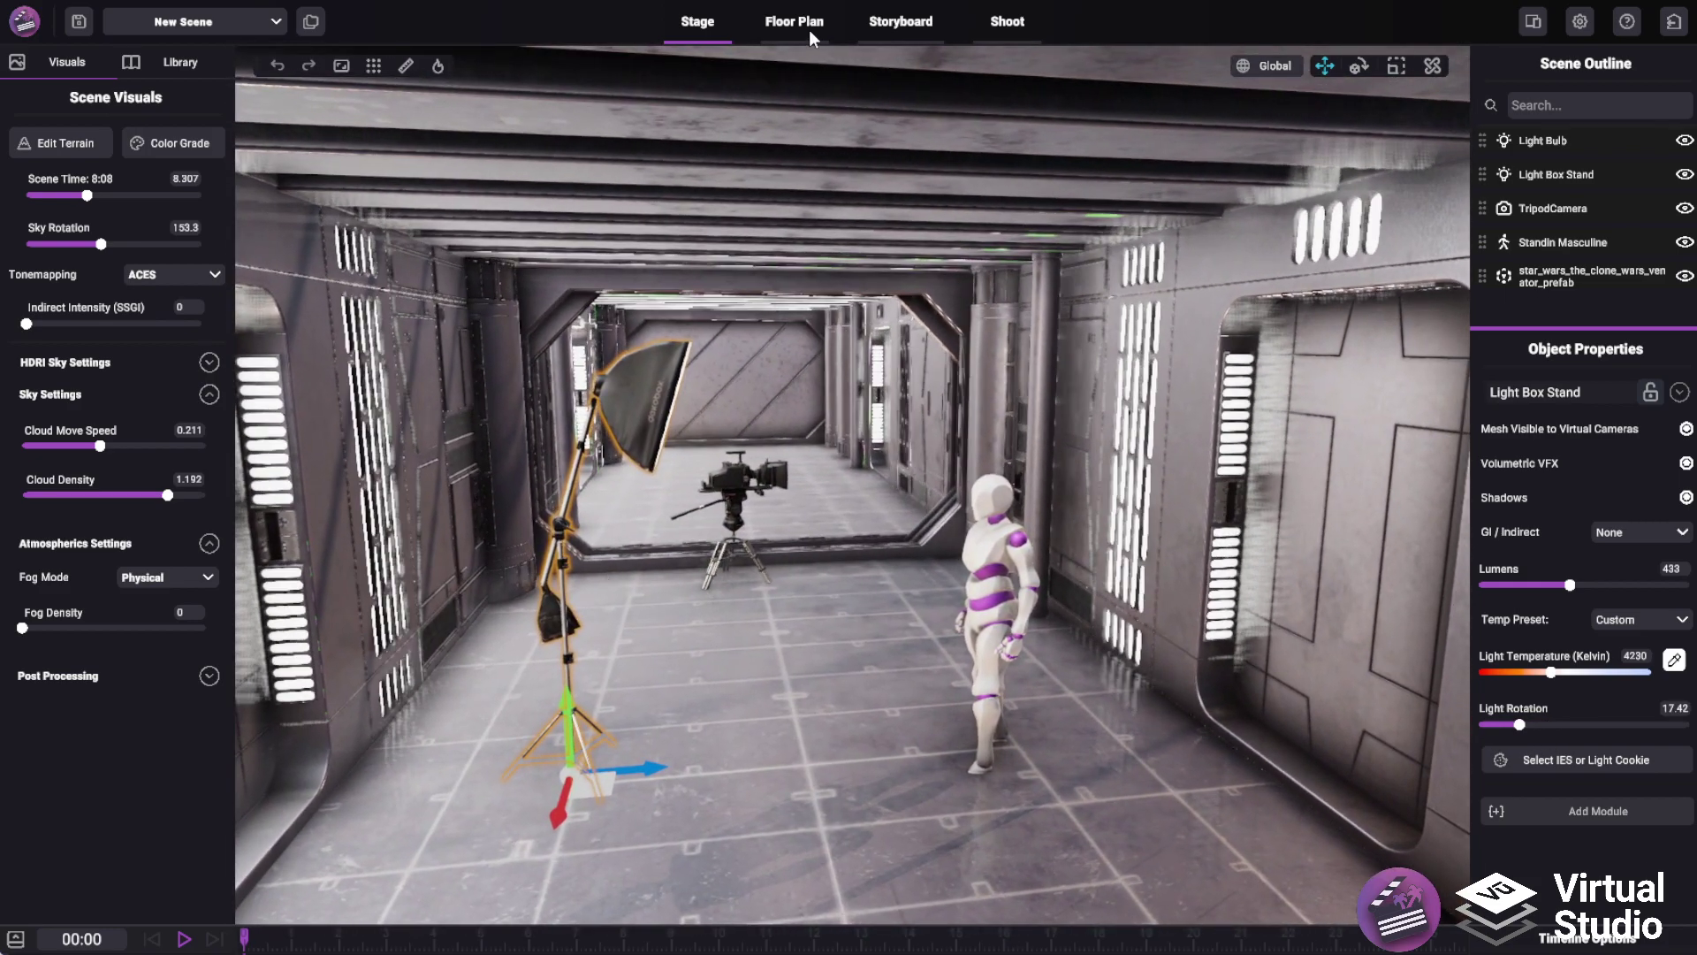
Open the floor plan and examine where the camera, stand-in and light are placed.
click(808, 28)
middle_drag(949, 479, 1214, 495)
scroll(1015, 507, up, 6)
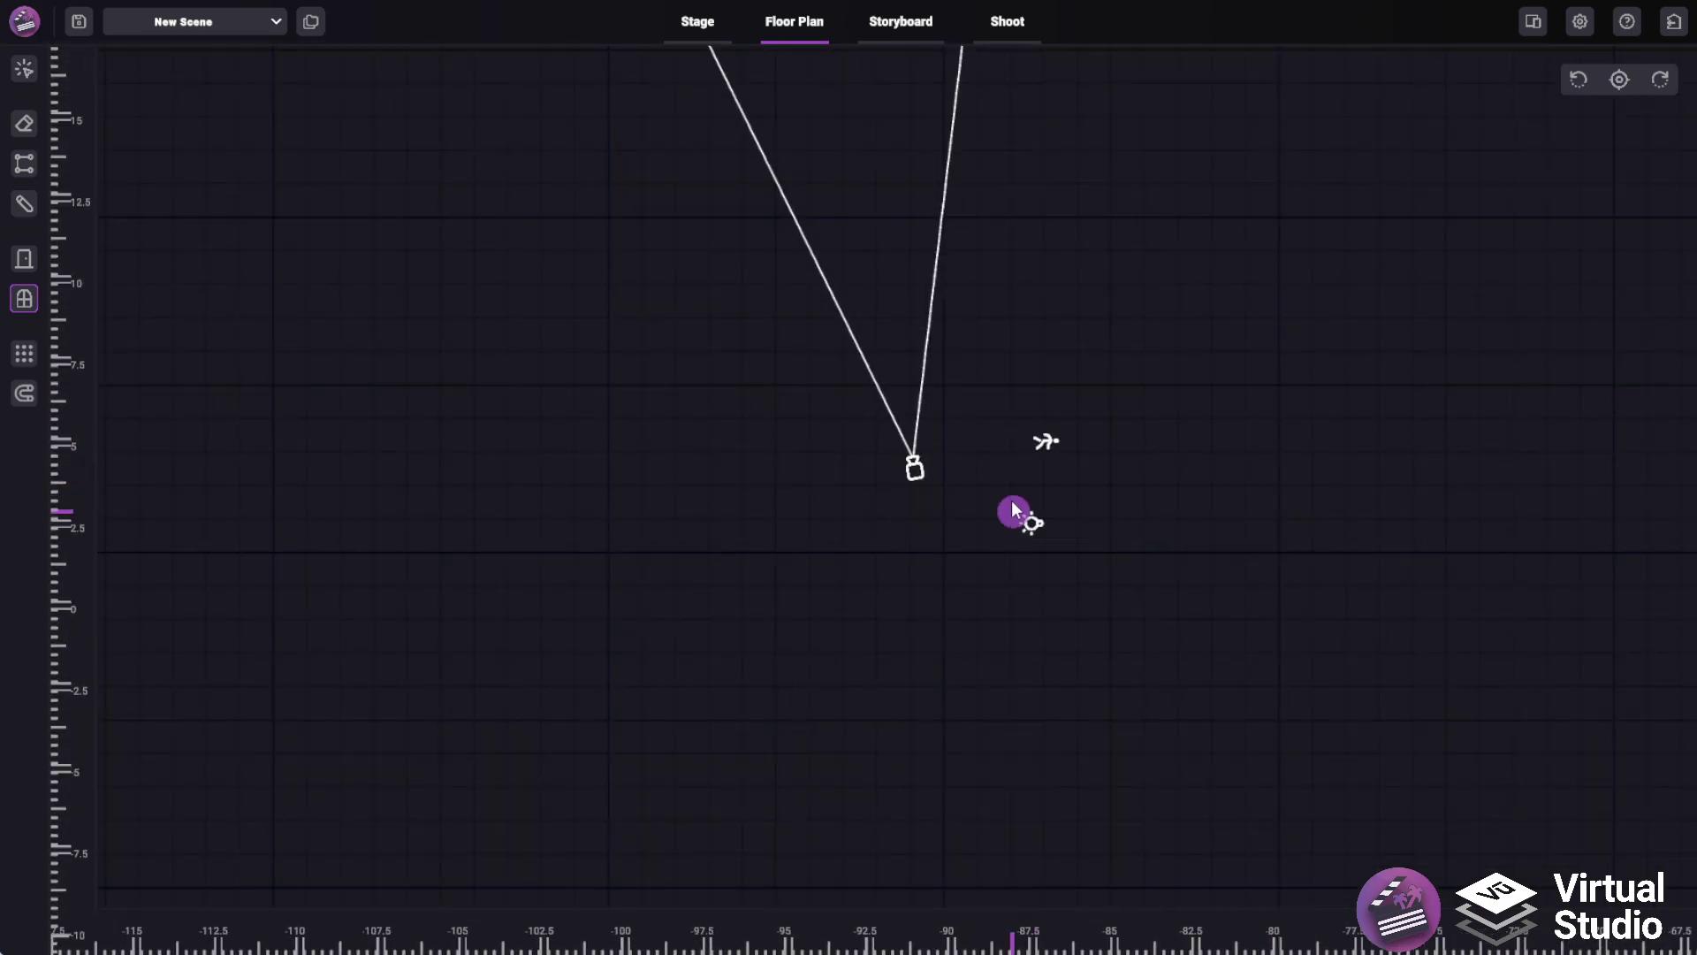
scroll(1016, 401, up, 3)
middle_drag(1087, 418, 984, 438)
scroll(989, 481, up, 1)
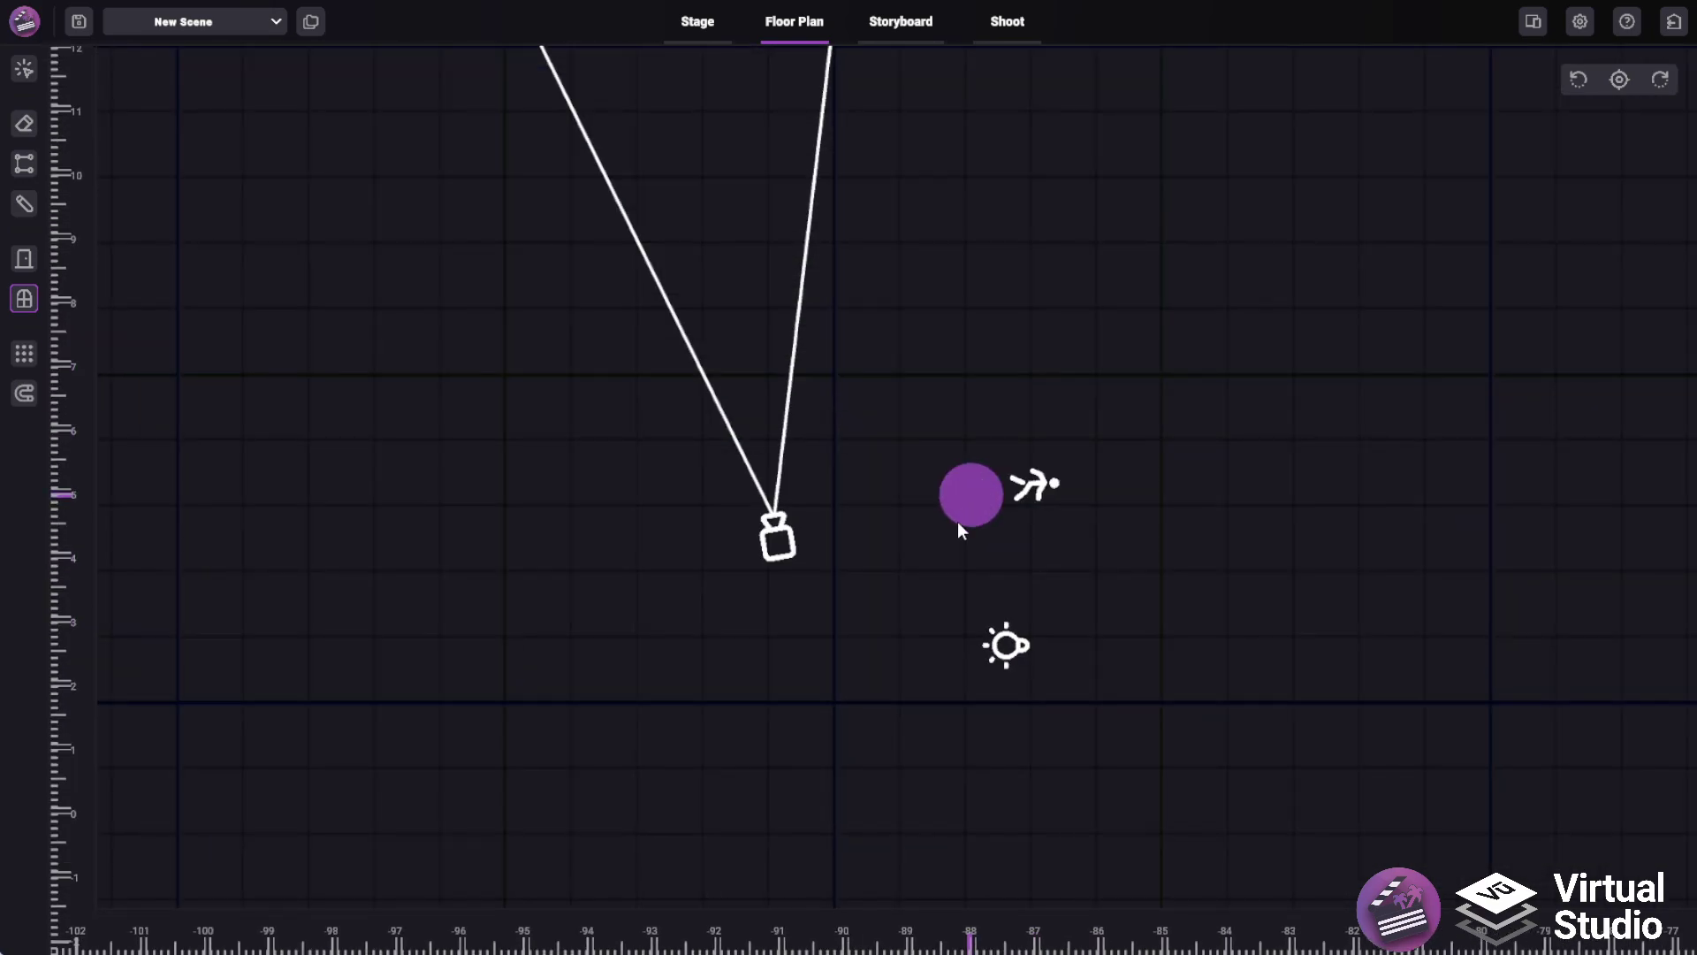
mouse_move(936, 528)
middle_down()
mouse_move(869, 433)
mouse_move(914, 426)
middle_up()
middle_drag(967, 596, 884, 635)
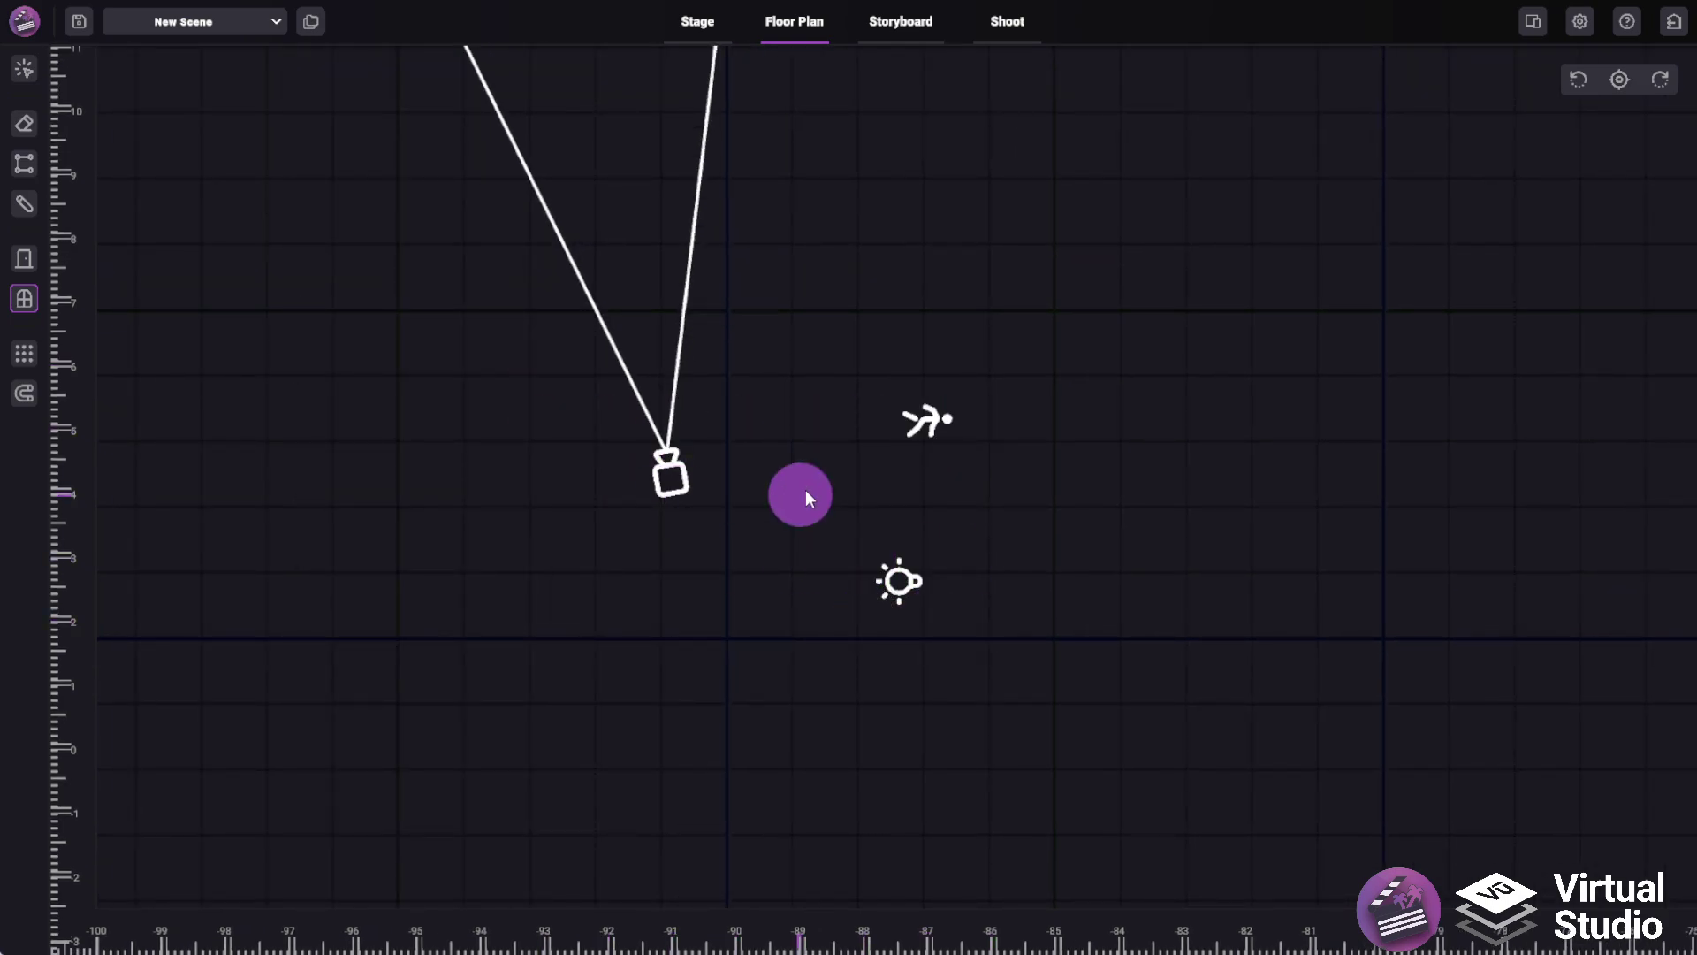
Draw a closed rectangular room of walls, about 10 by 8 ruler units, around the camera, stand-in and light.
click(24, 163)
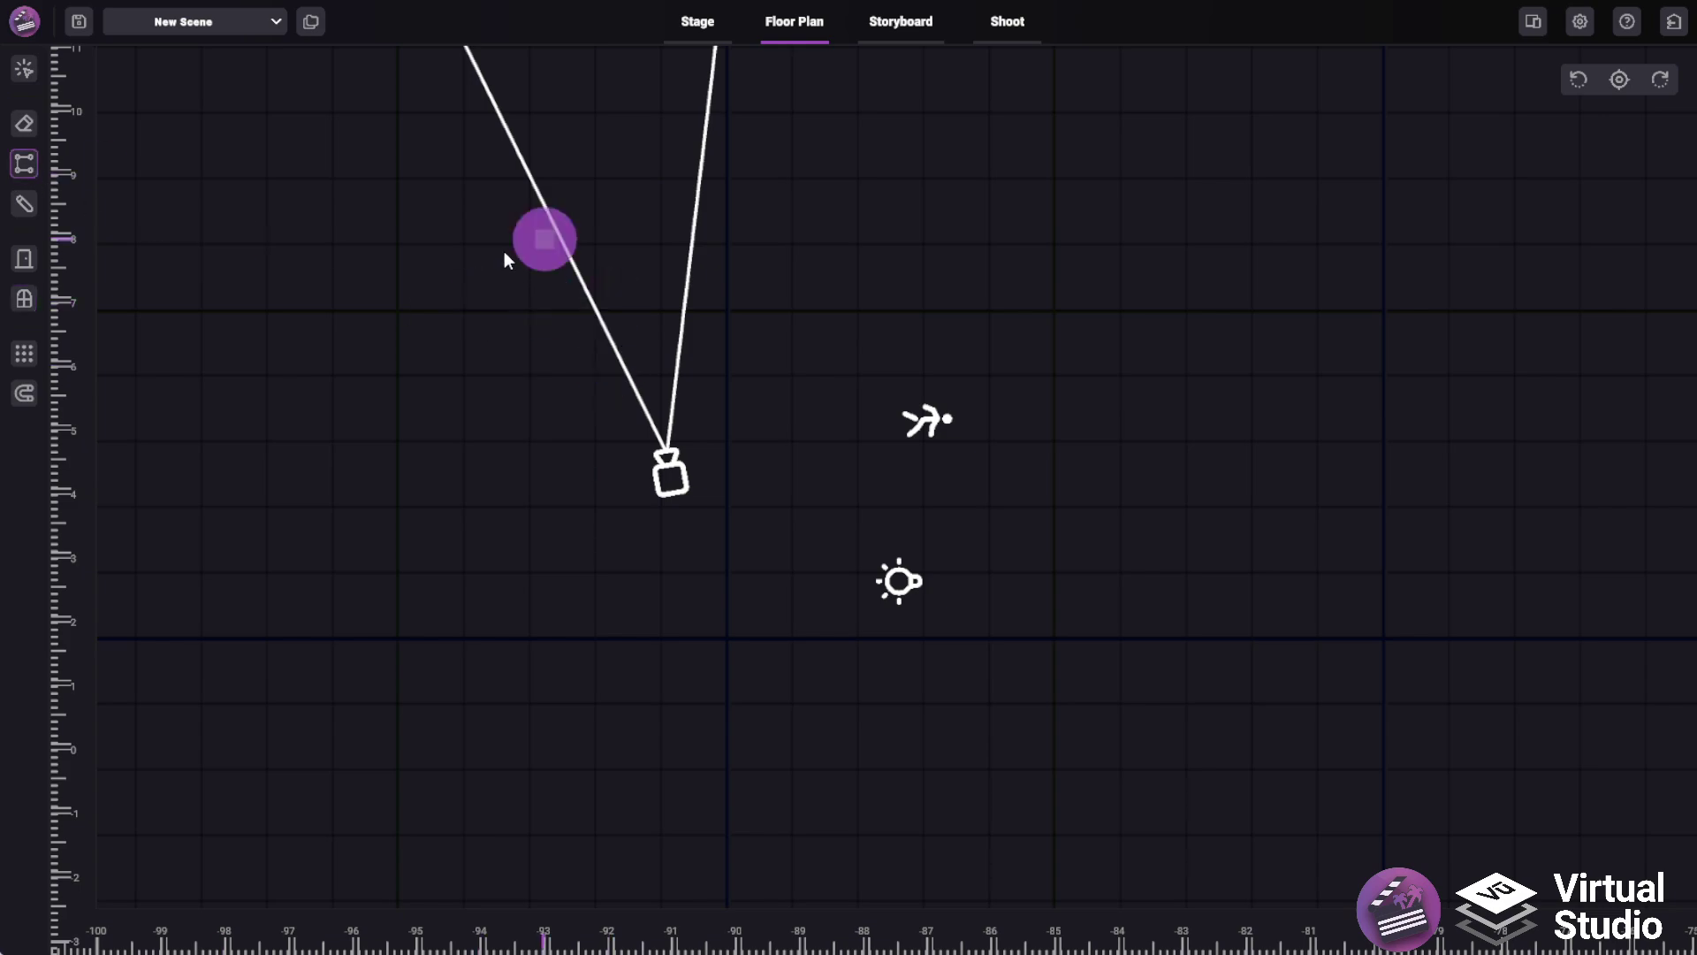
drag(499, 251, 1098, 269)
click(1115, 256)
click(1118, 733)
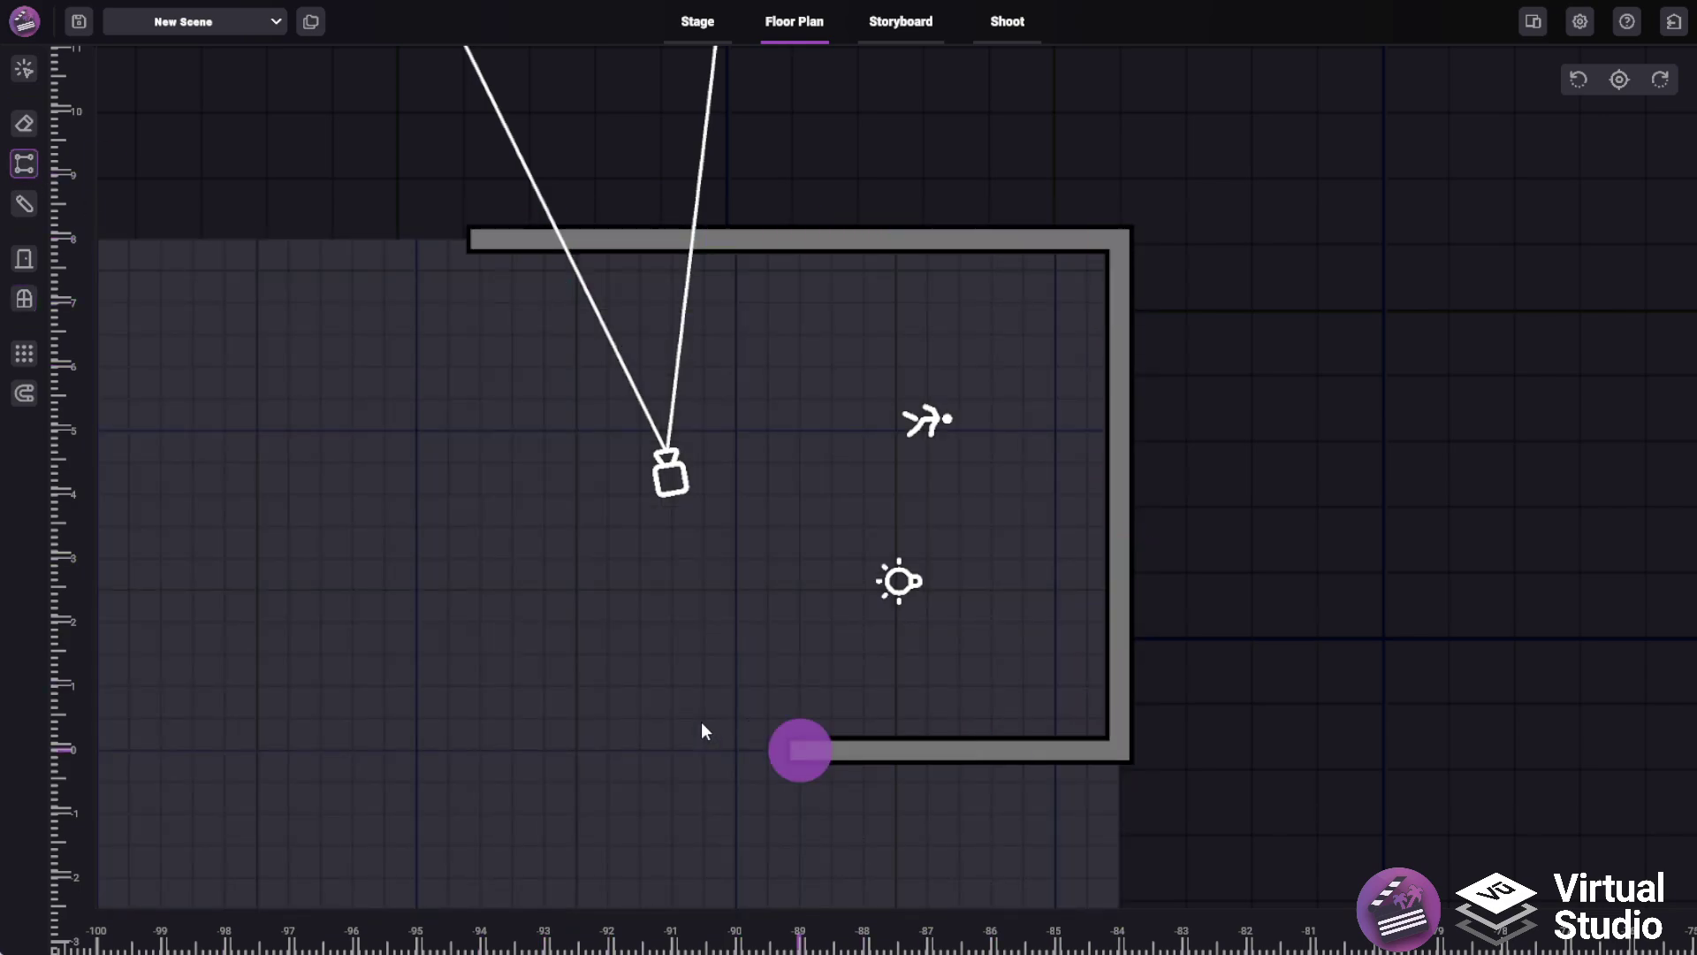
click(475, 716)
click(453, 242)
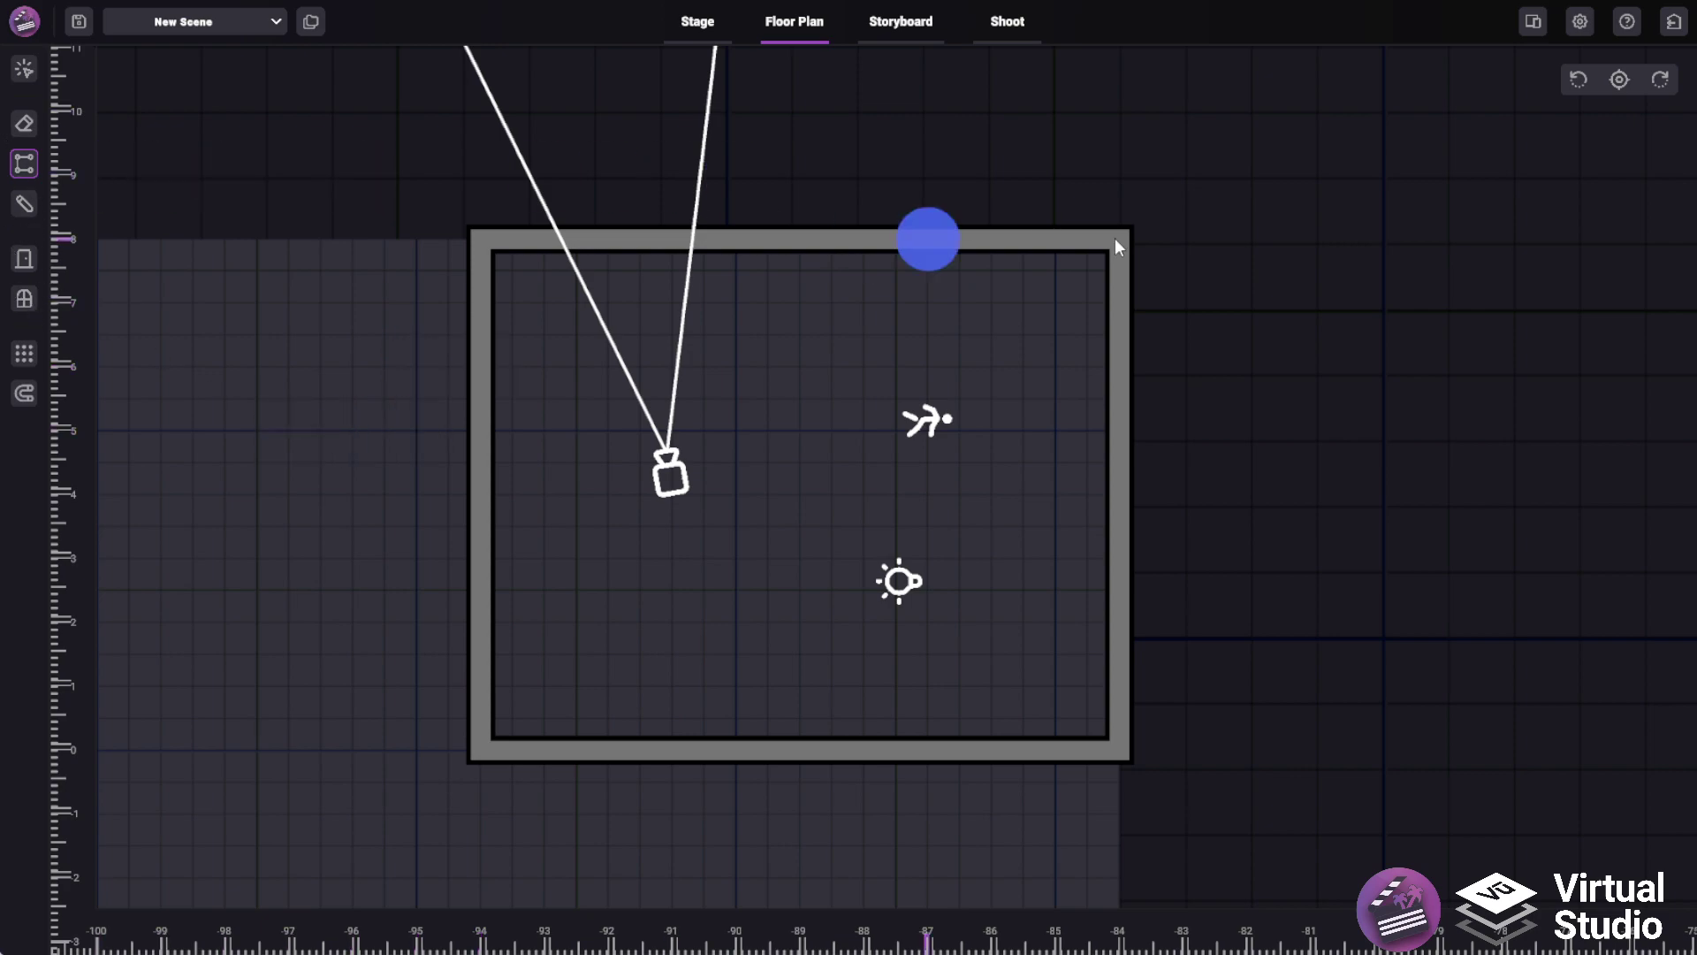
Open the storyboard, view Shot 1-B and swap the order of the first two shots.
click(928, 21)
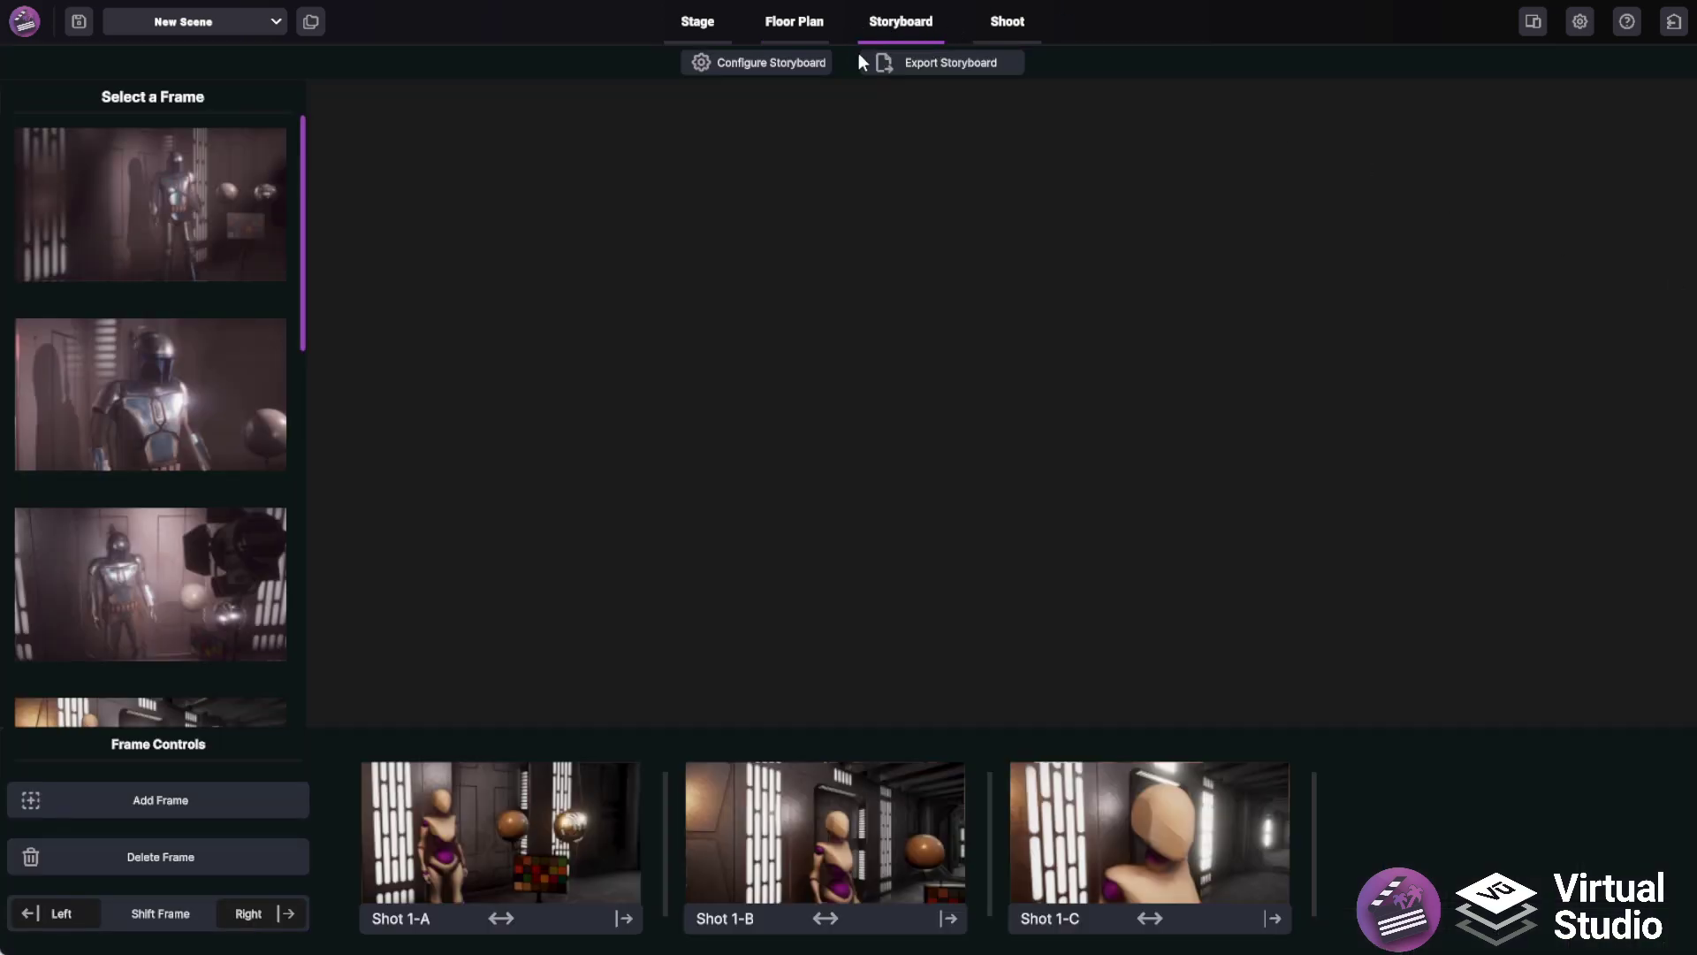
click(876, 797)
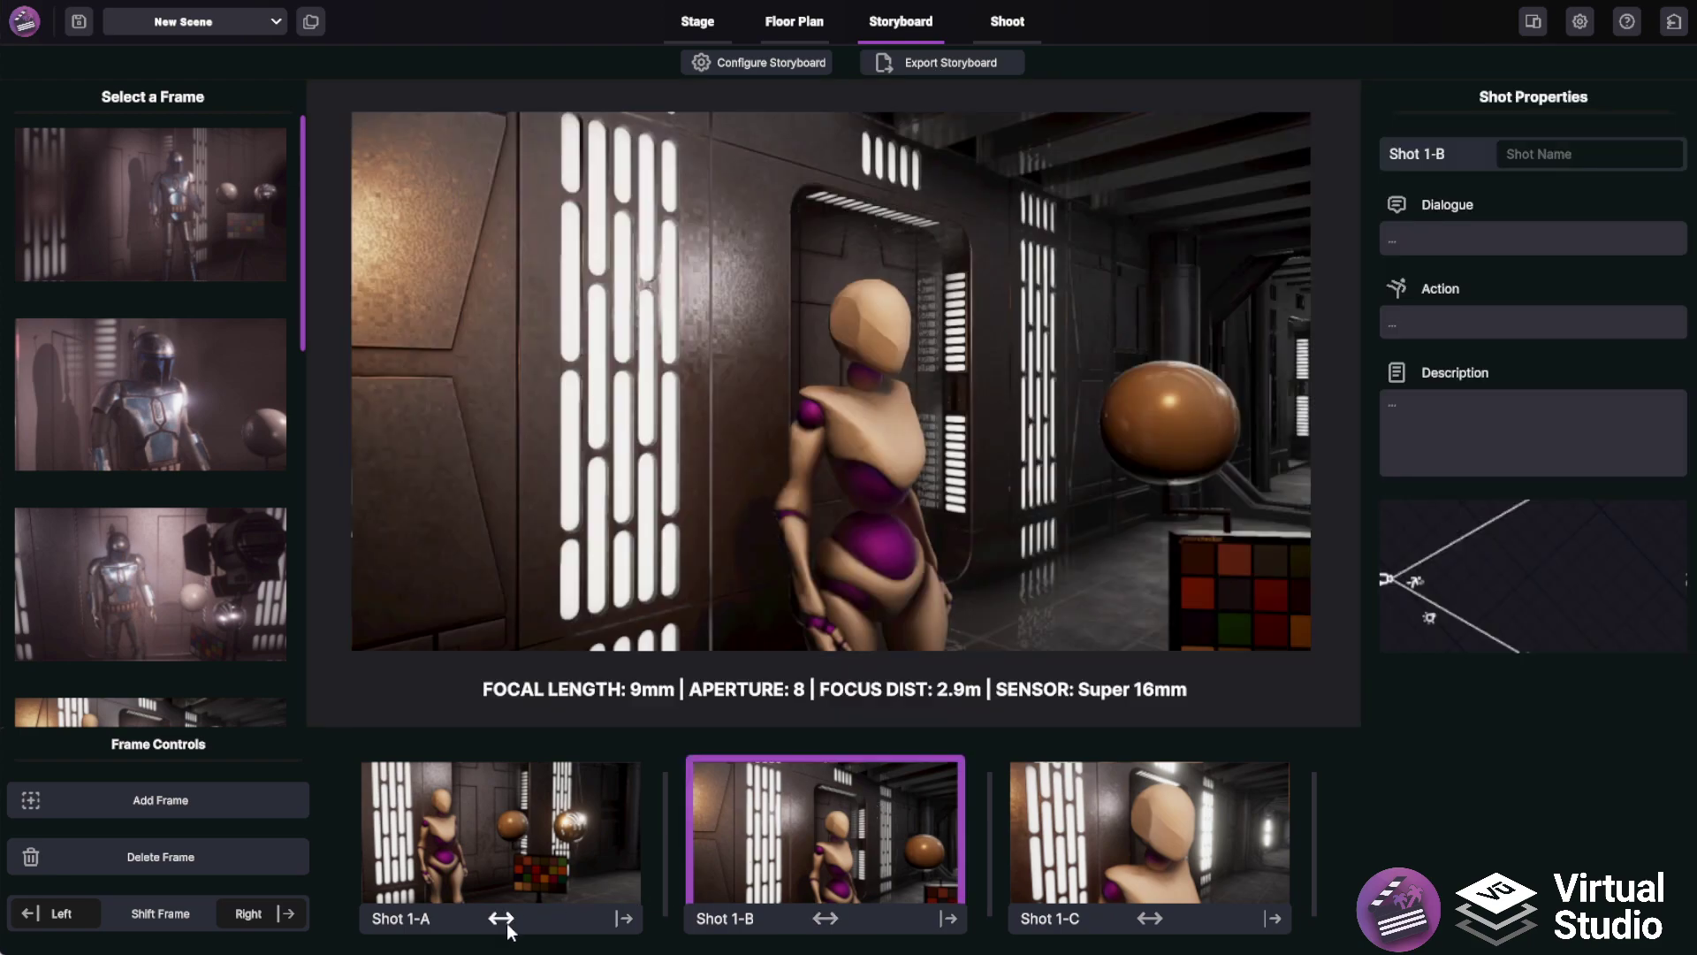
drag(502, 920, 831, 917)
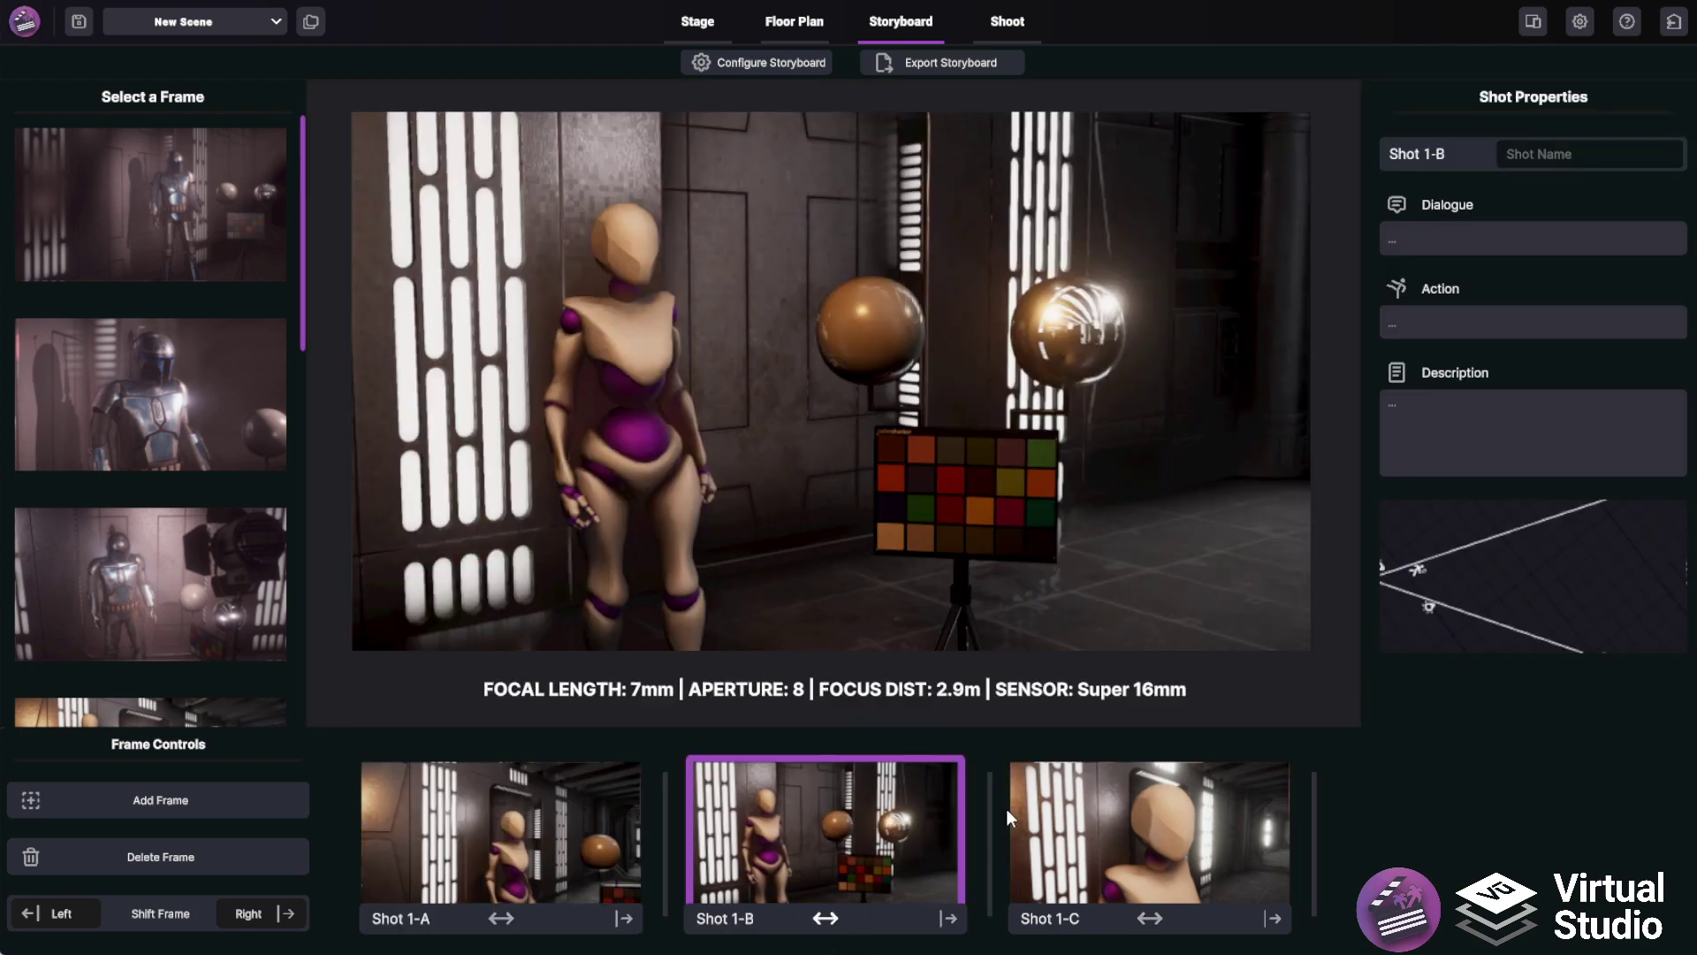
View Shot 1-A in the storyboard and open the Shoot view with the camera framed on the stand-in.
click(587, 813)
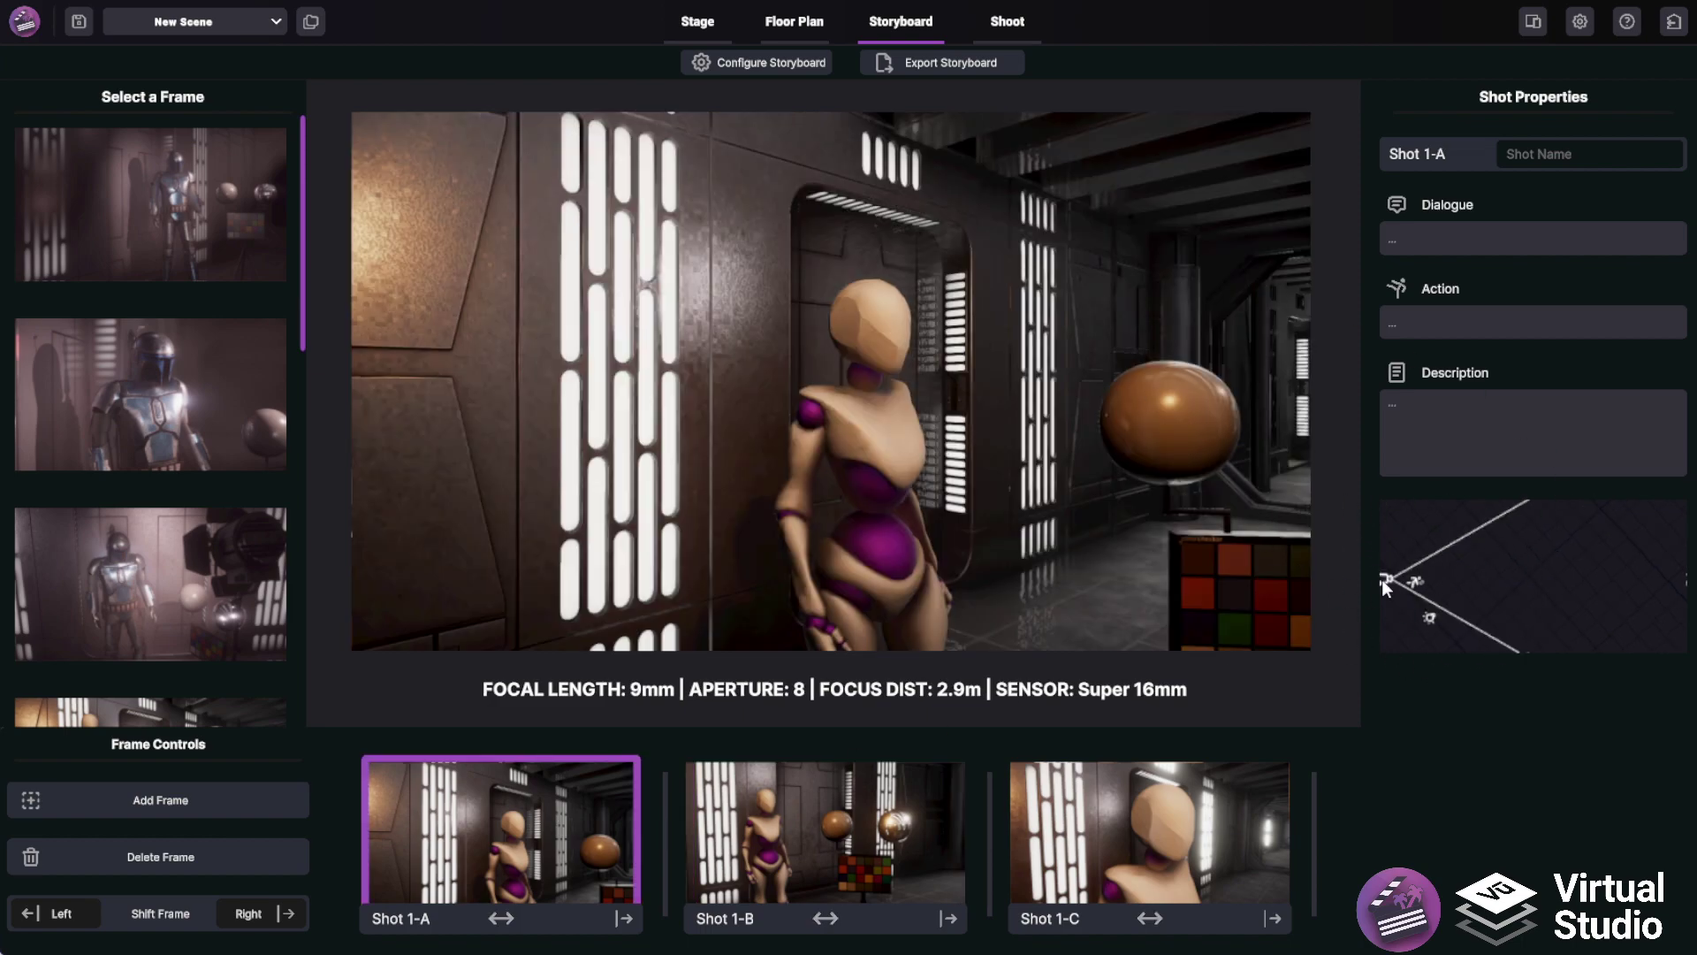
click(1007, 24)
right_drag(919, 381, 1476, 380)
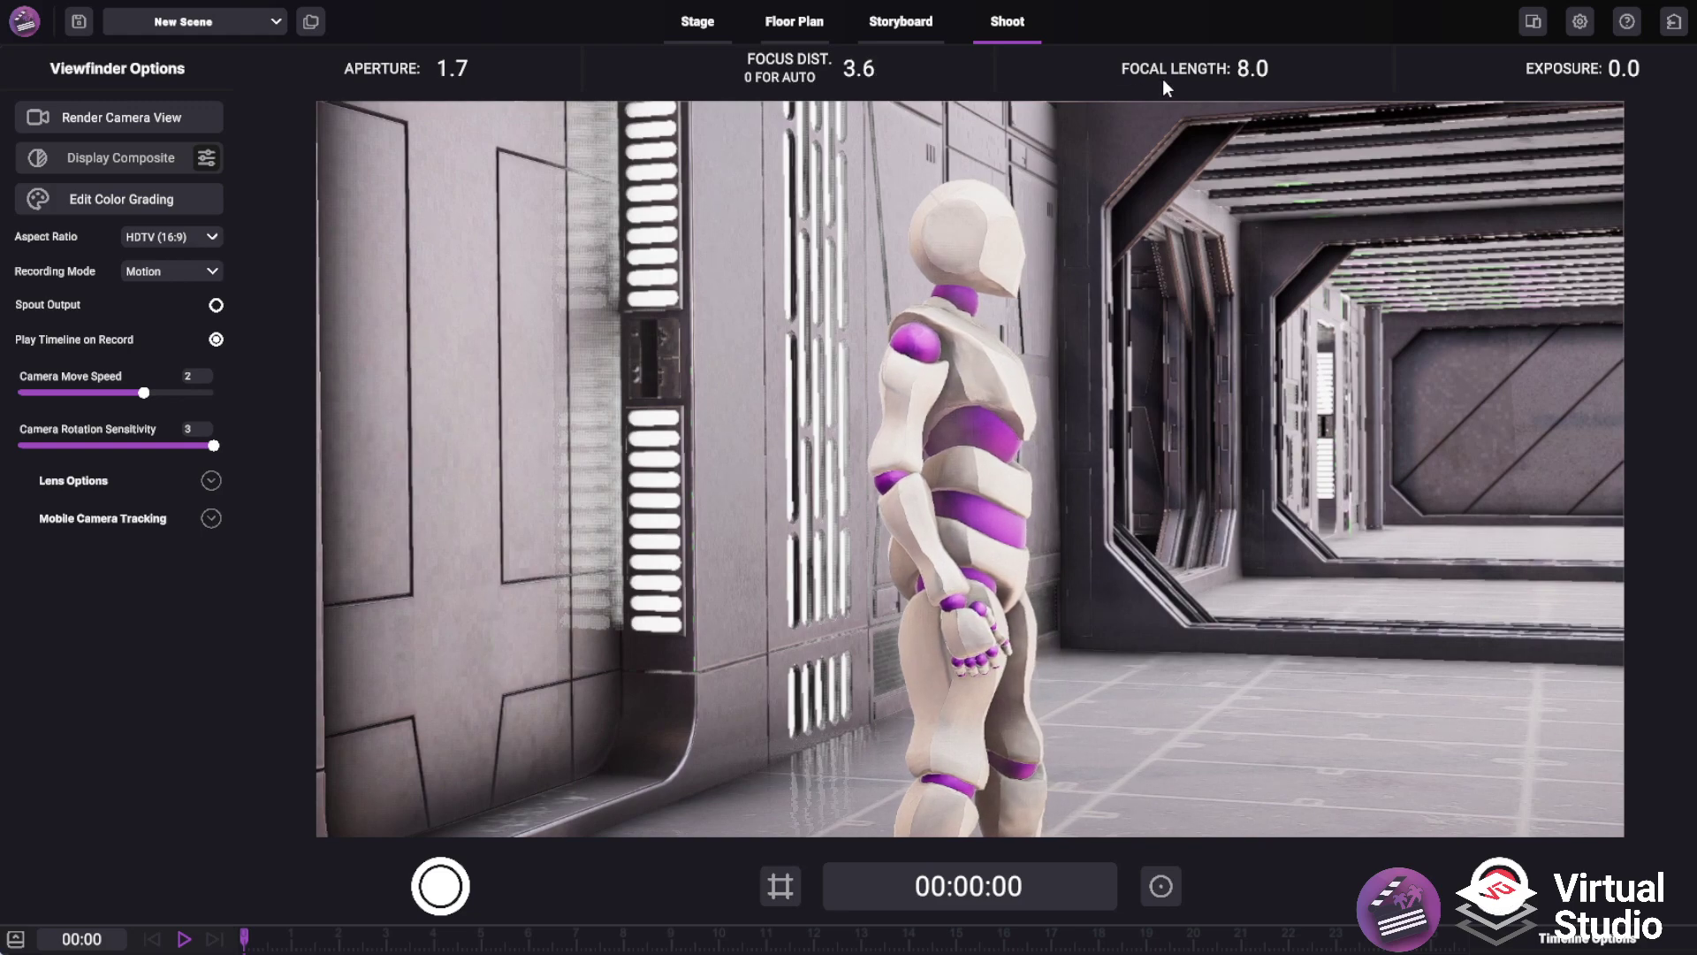
Set the shooting camera's focal length to about 14 and its aperture to 2.4.
scroll(1222, 71, down, 5)
scroll(1221, 70, down, 3)
scroll(1222, 71, up, 6)
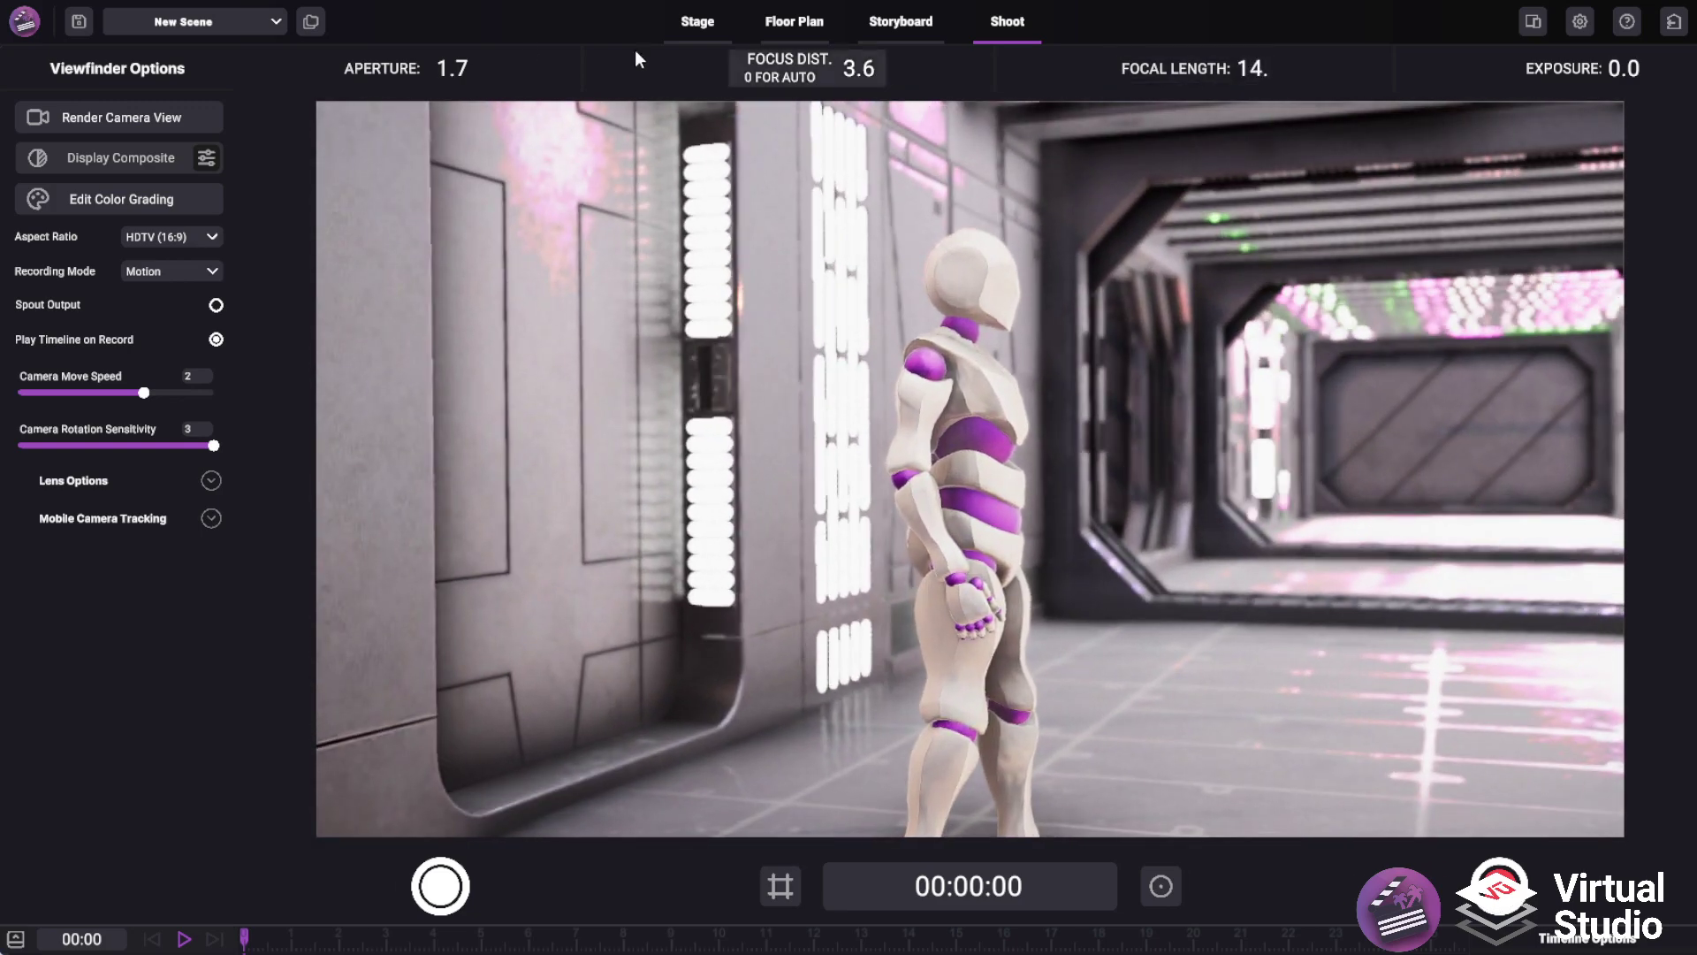
scroll(408, 71, up, 3)
scroll(409, 72, up, 5)
scroll(409, 72, down, 1)
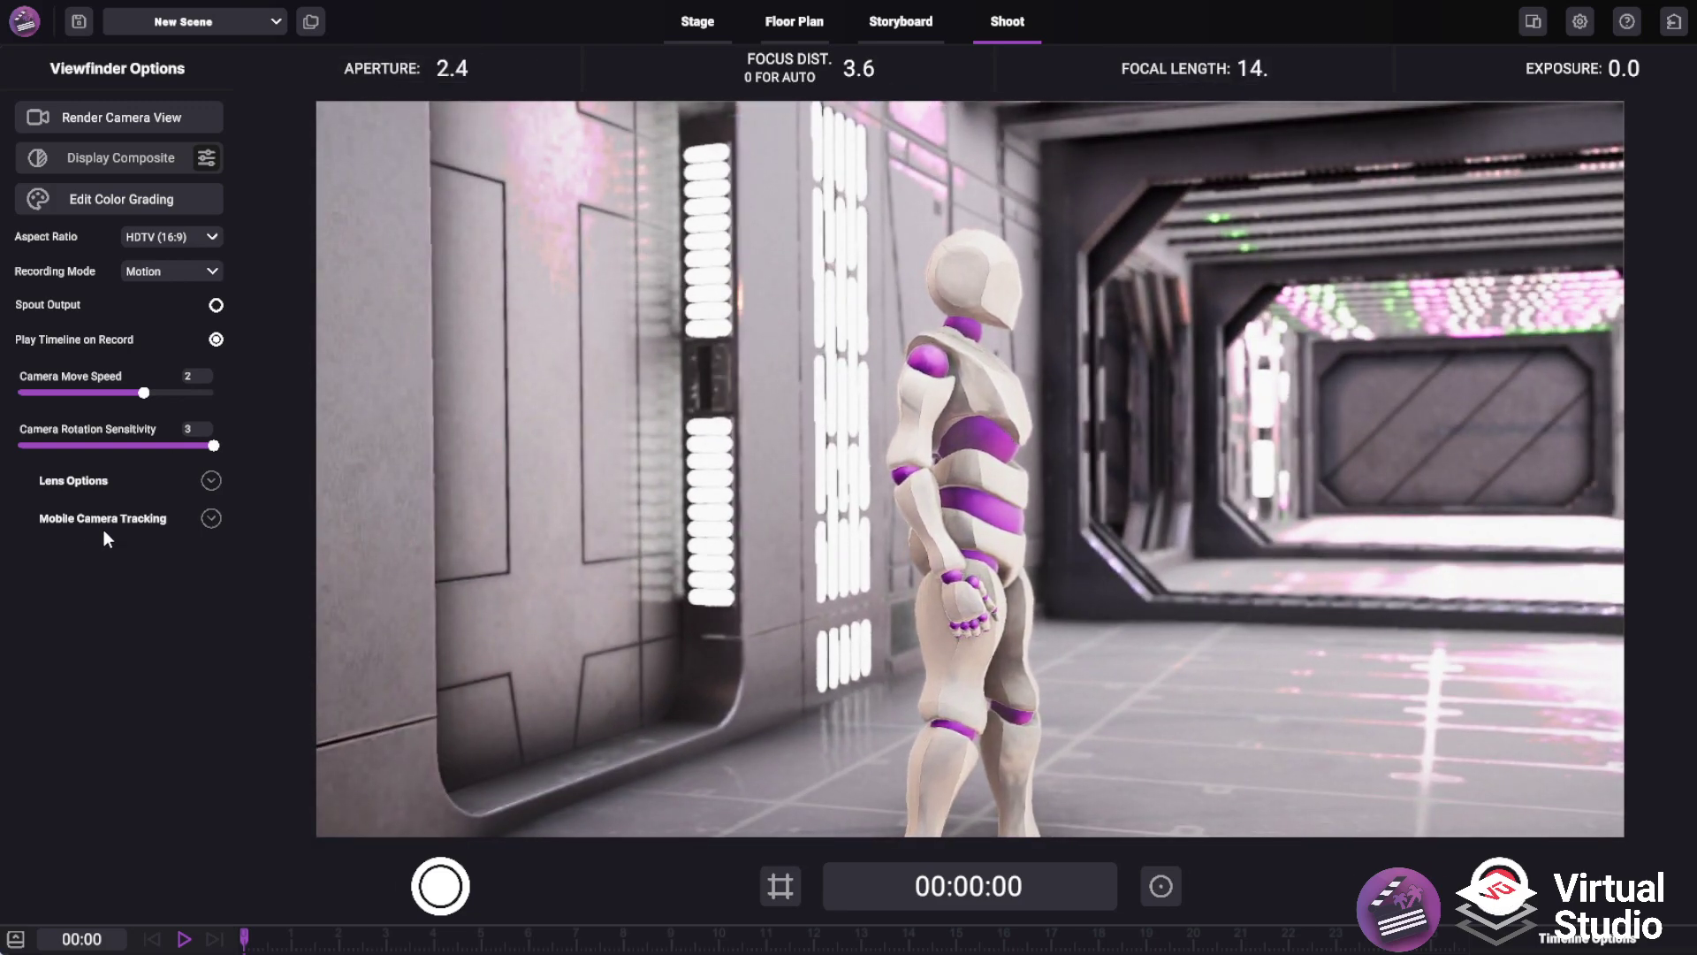
Look at the mobile camera tracking options and reduce the lens motion blur to 0.229.
click(212, 518)
click(212, 518)
click(209, 482)
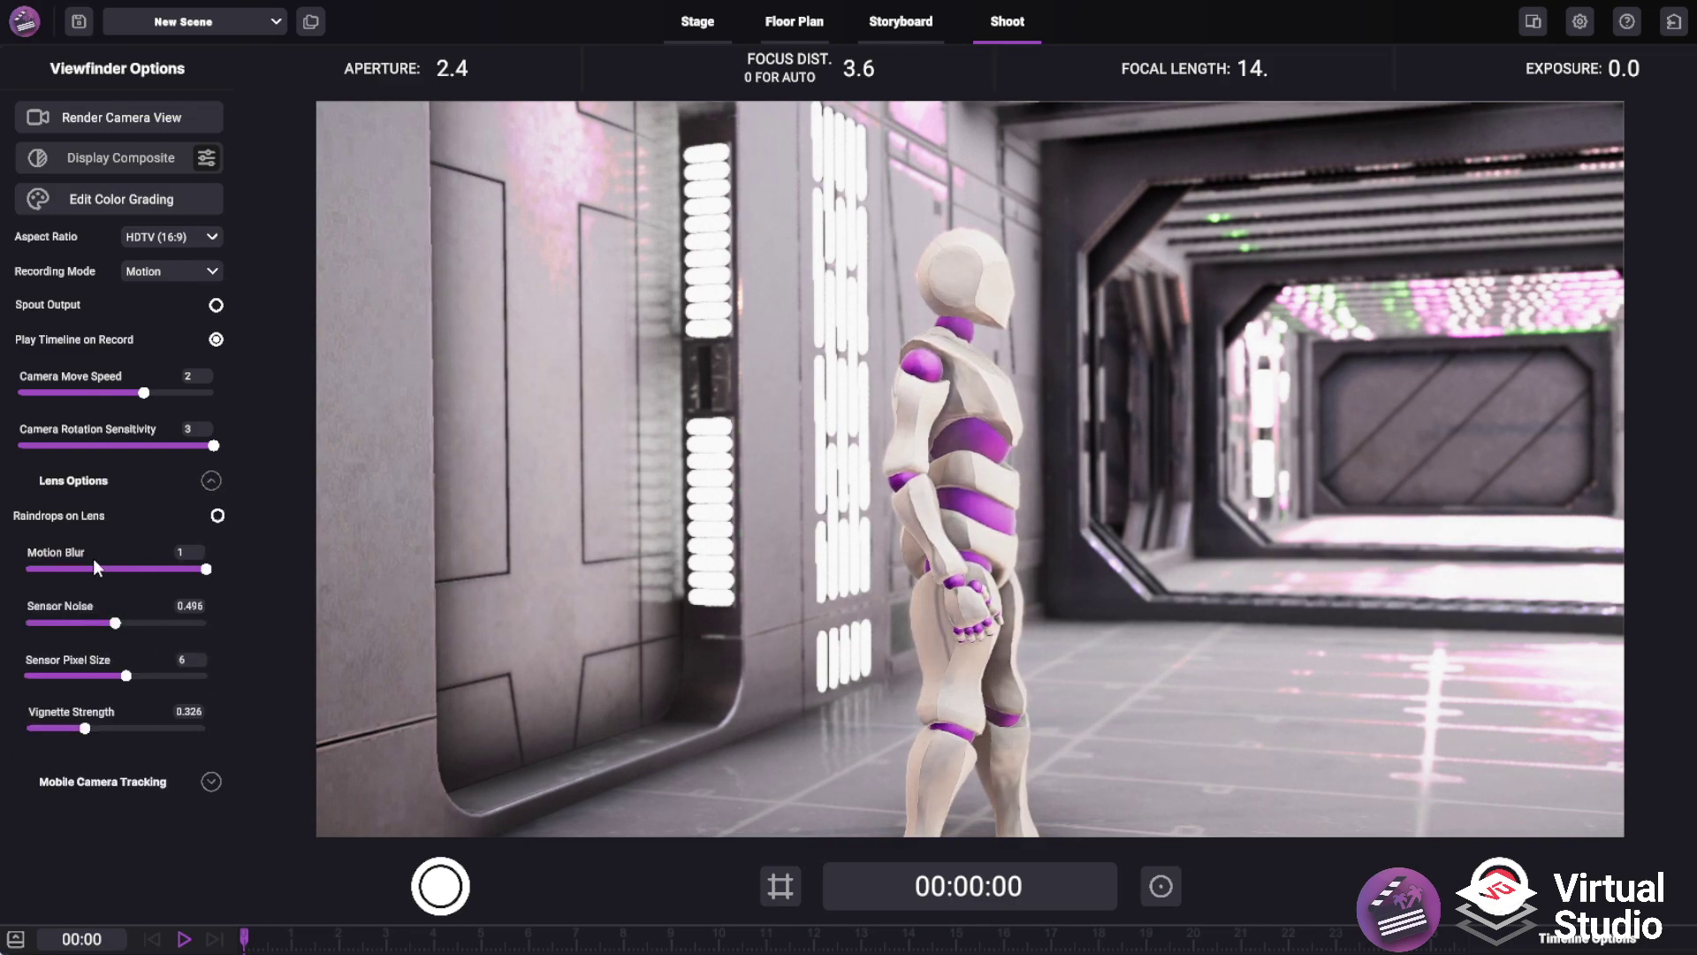
drag(127, 566, 67, 569)
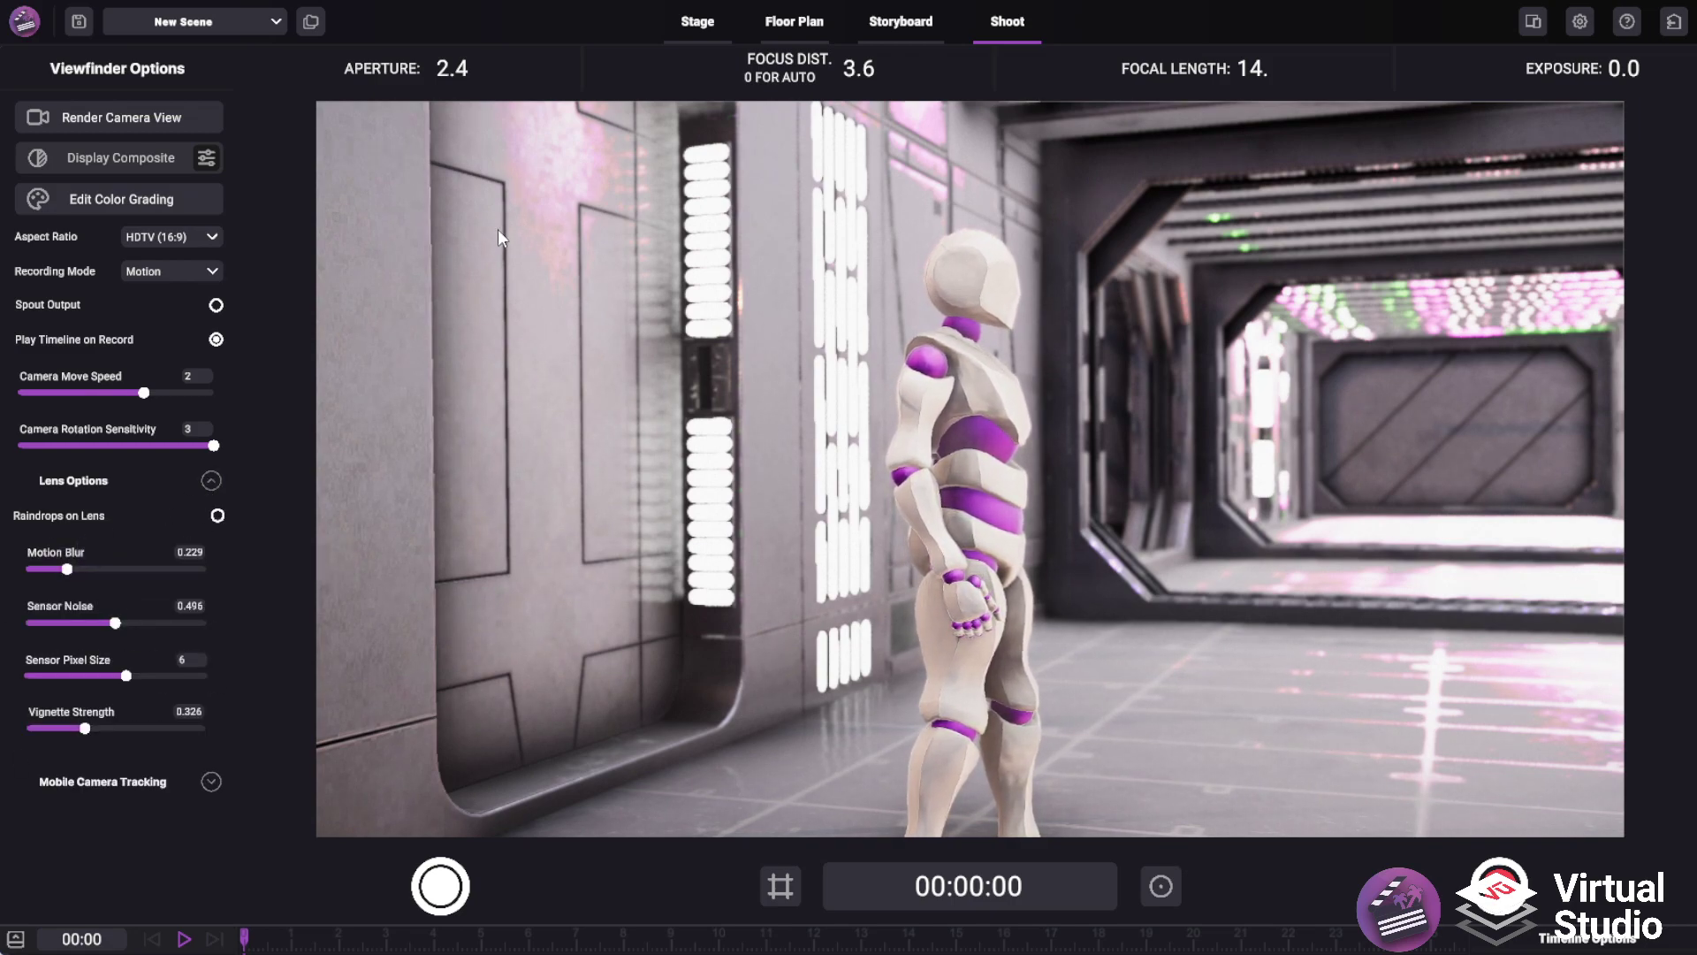
Return to the stage and view the light box stand, tripod camera and stand-in in the corridor.
click(698, 21)
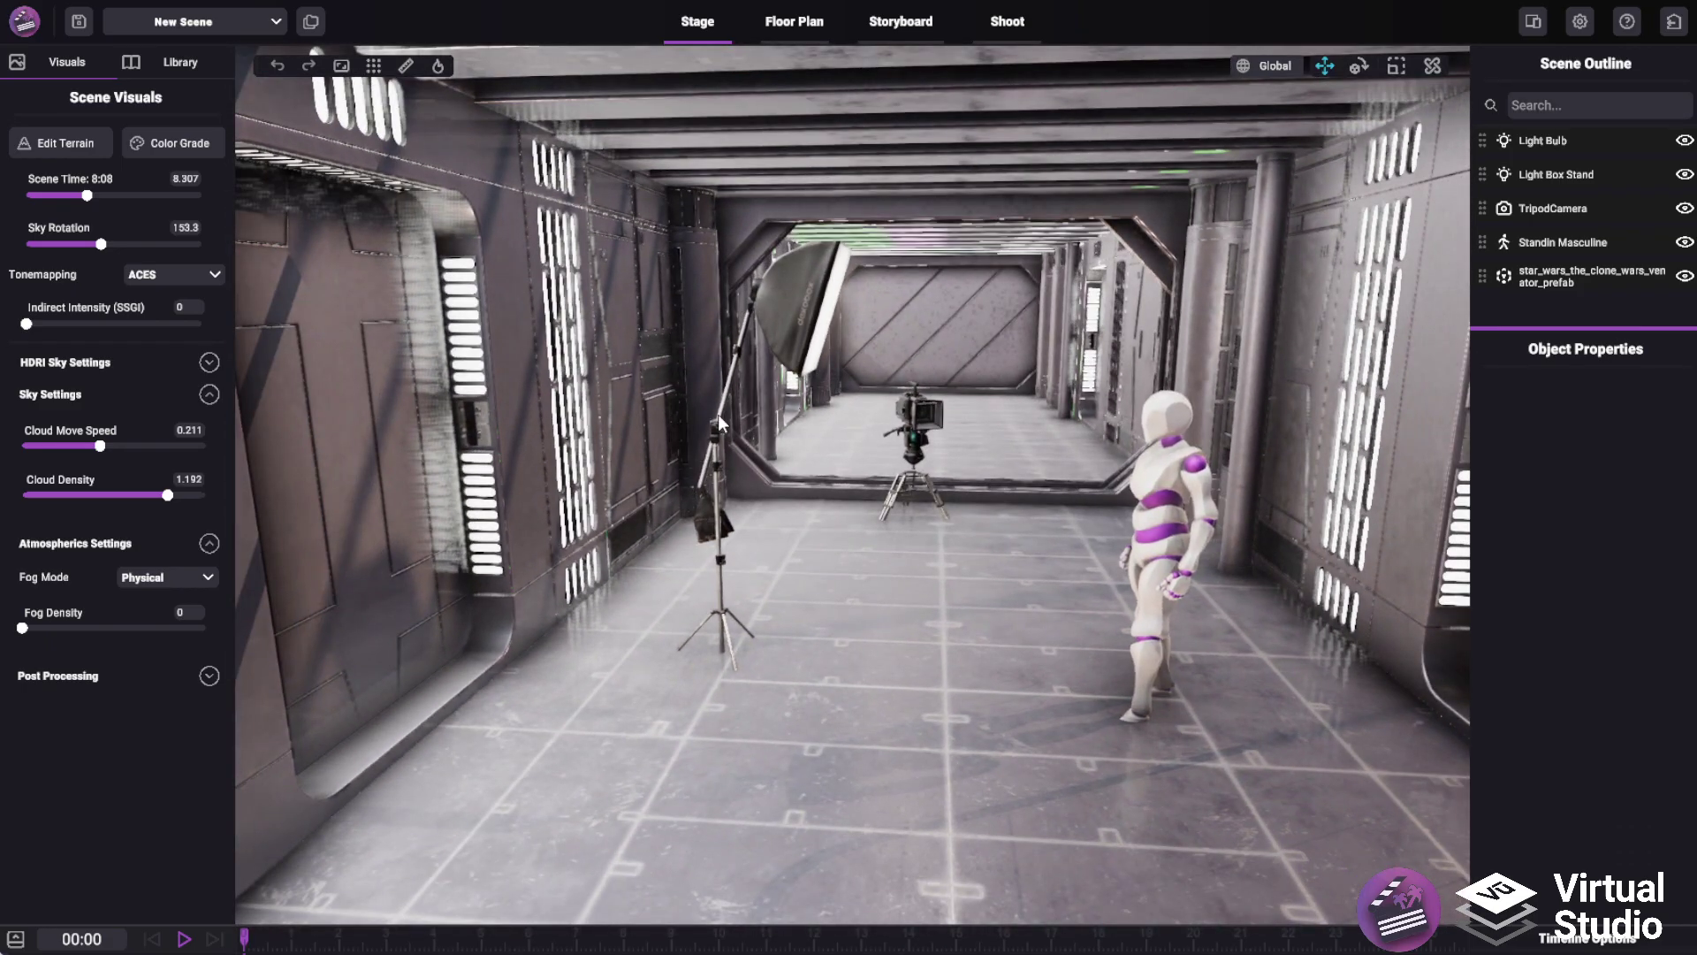
right_drag(983, 442, 875, 486)
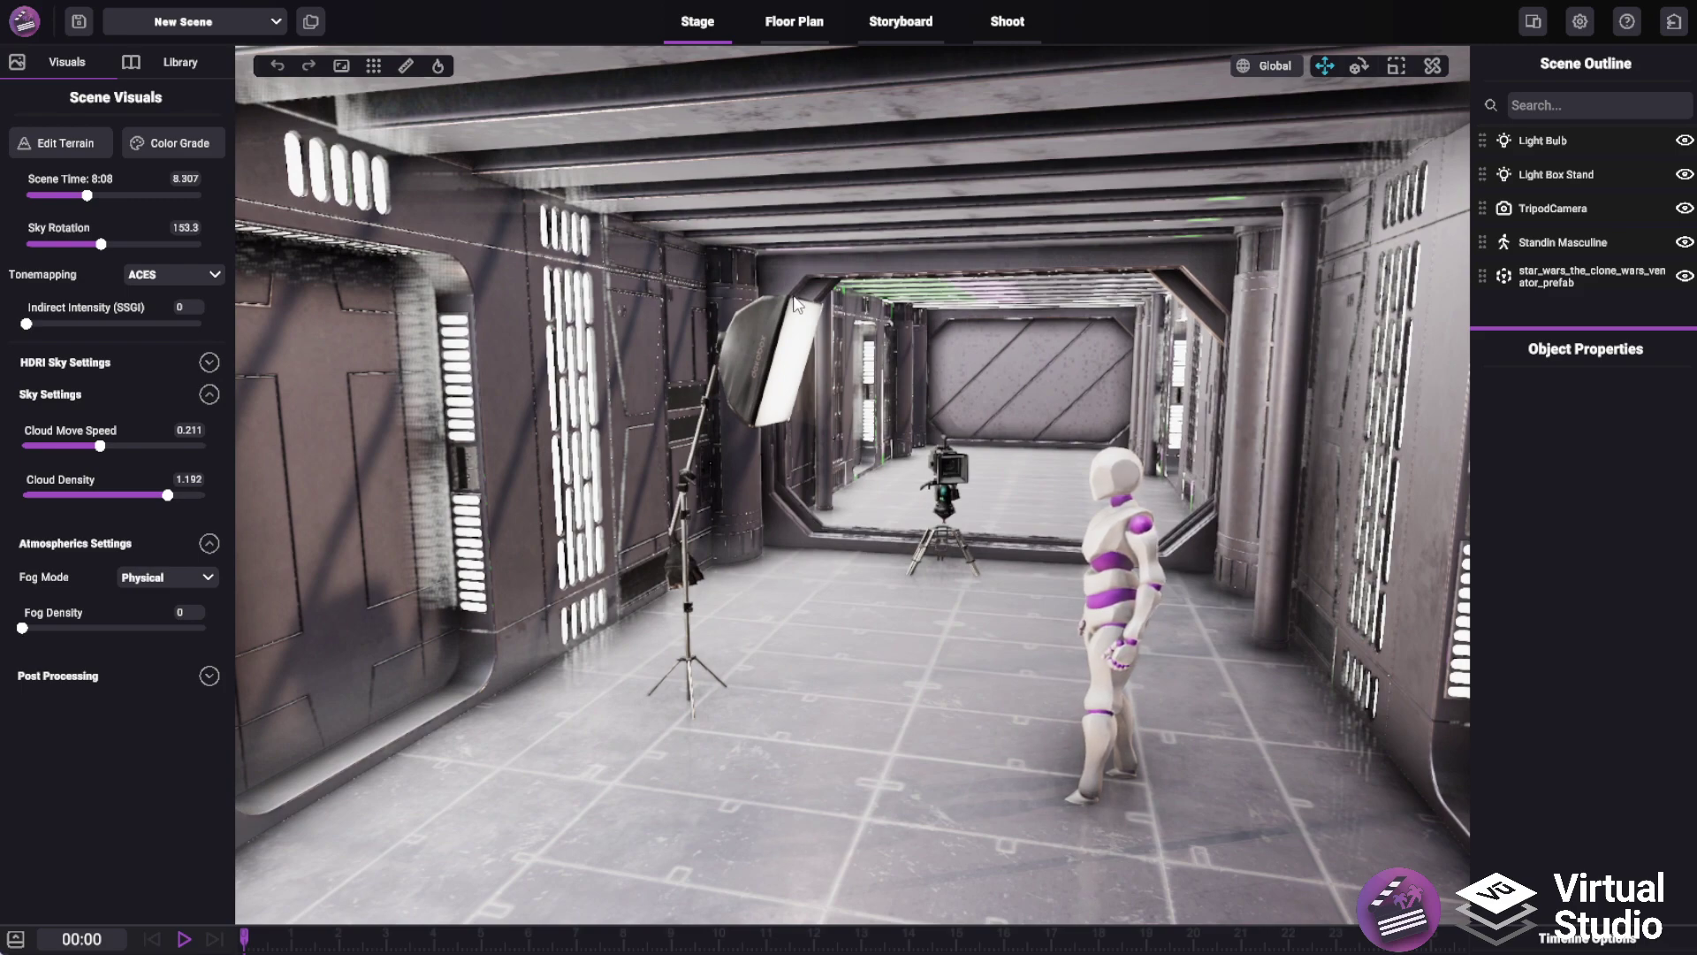